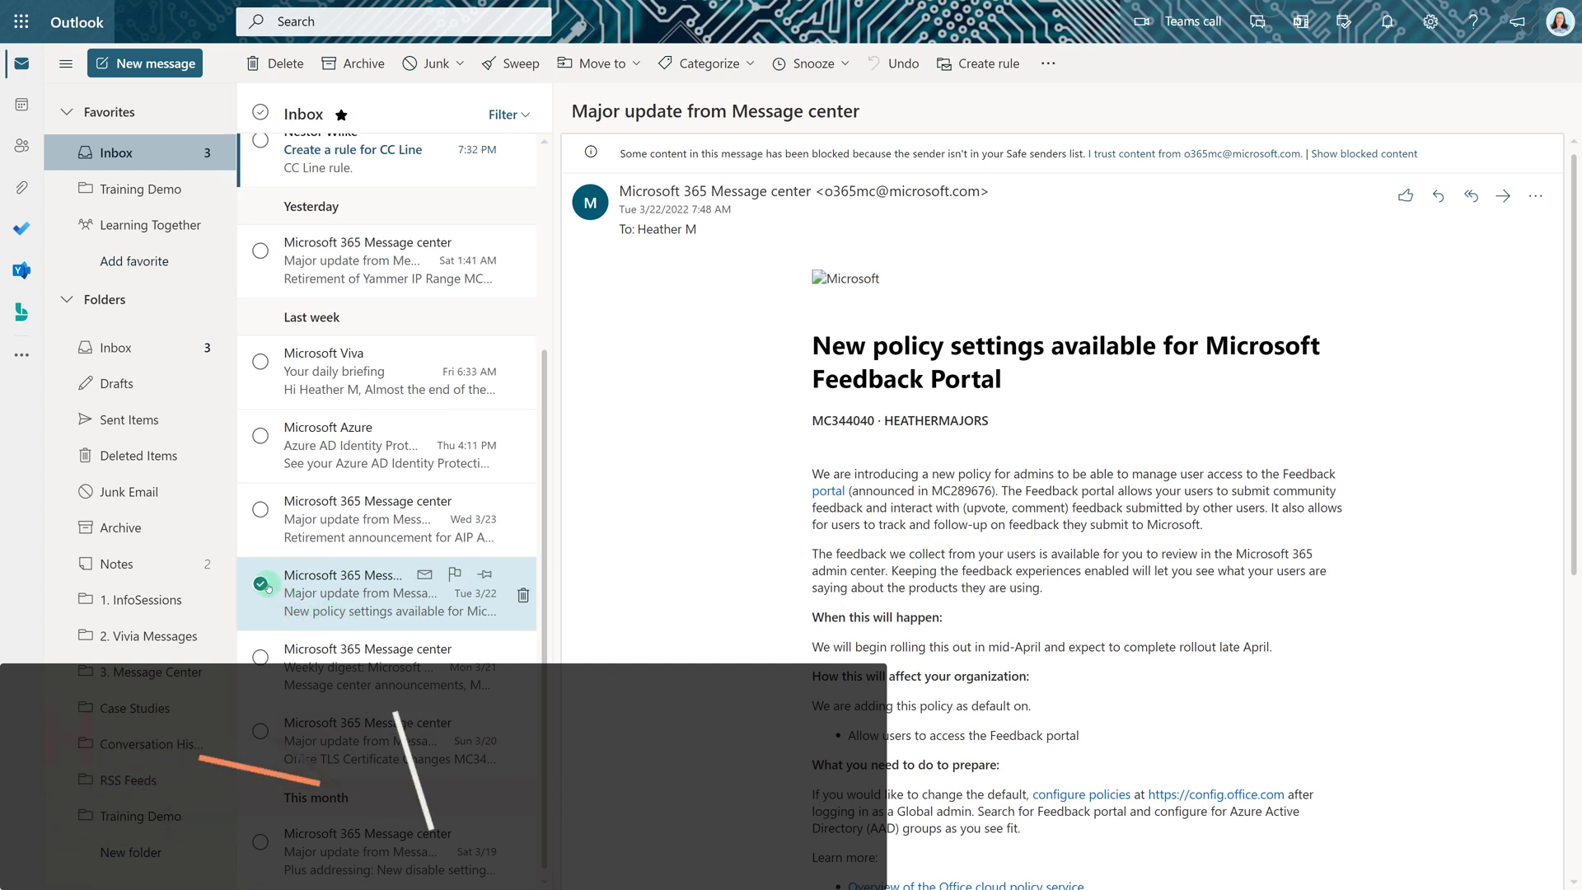
# Deselect the checked message and switch to the Inbox folder
pyautogui.click(261, 584)
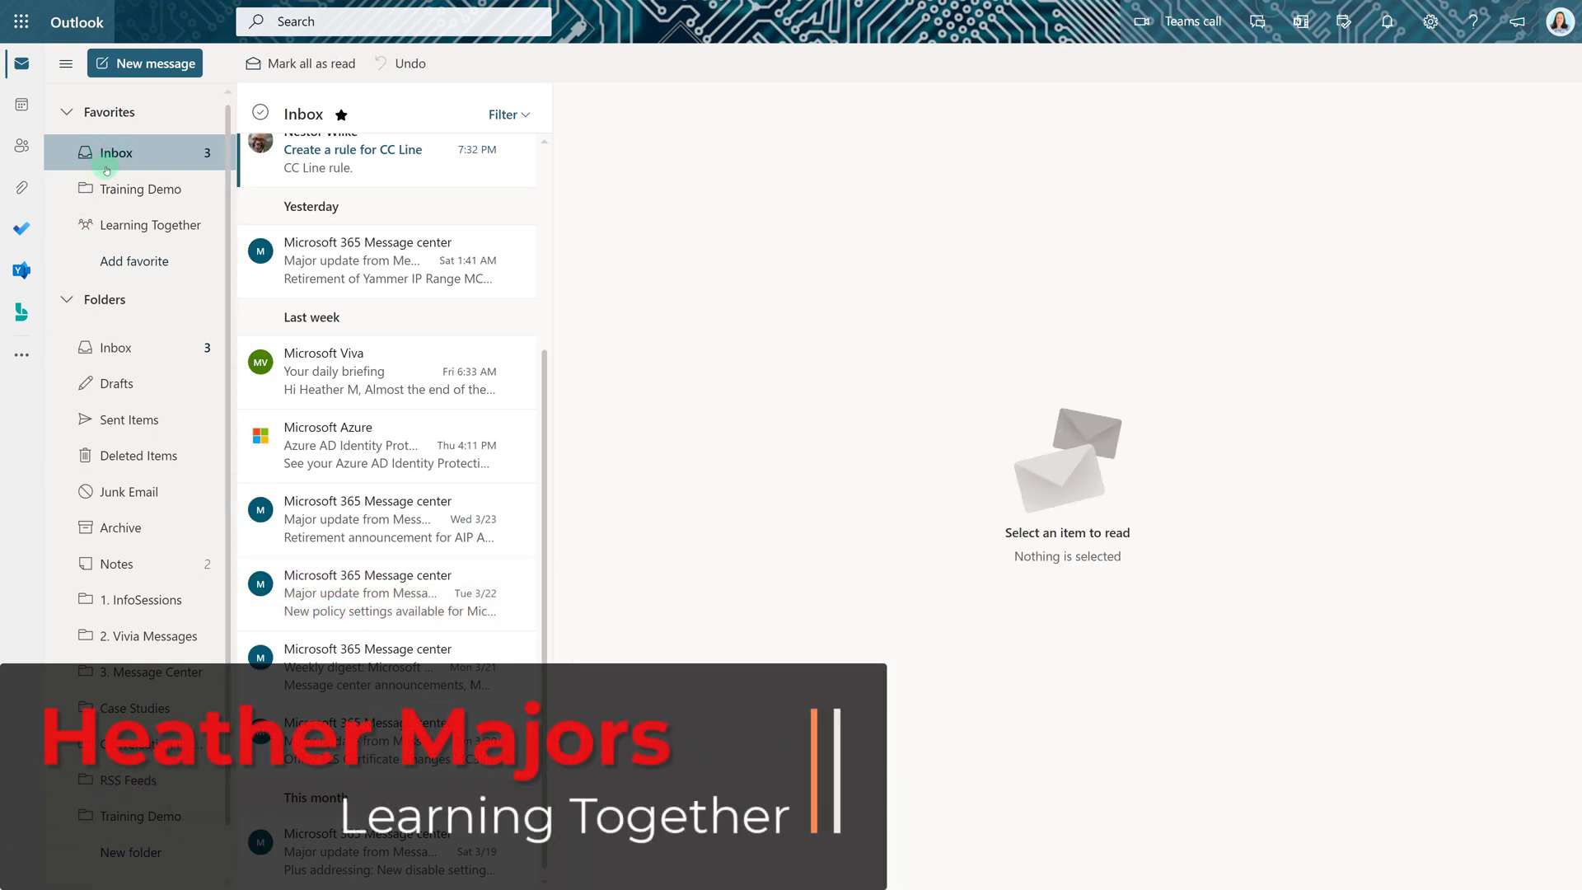
pyautogui.click(112, 348)
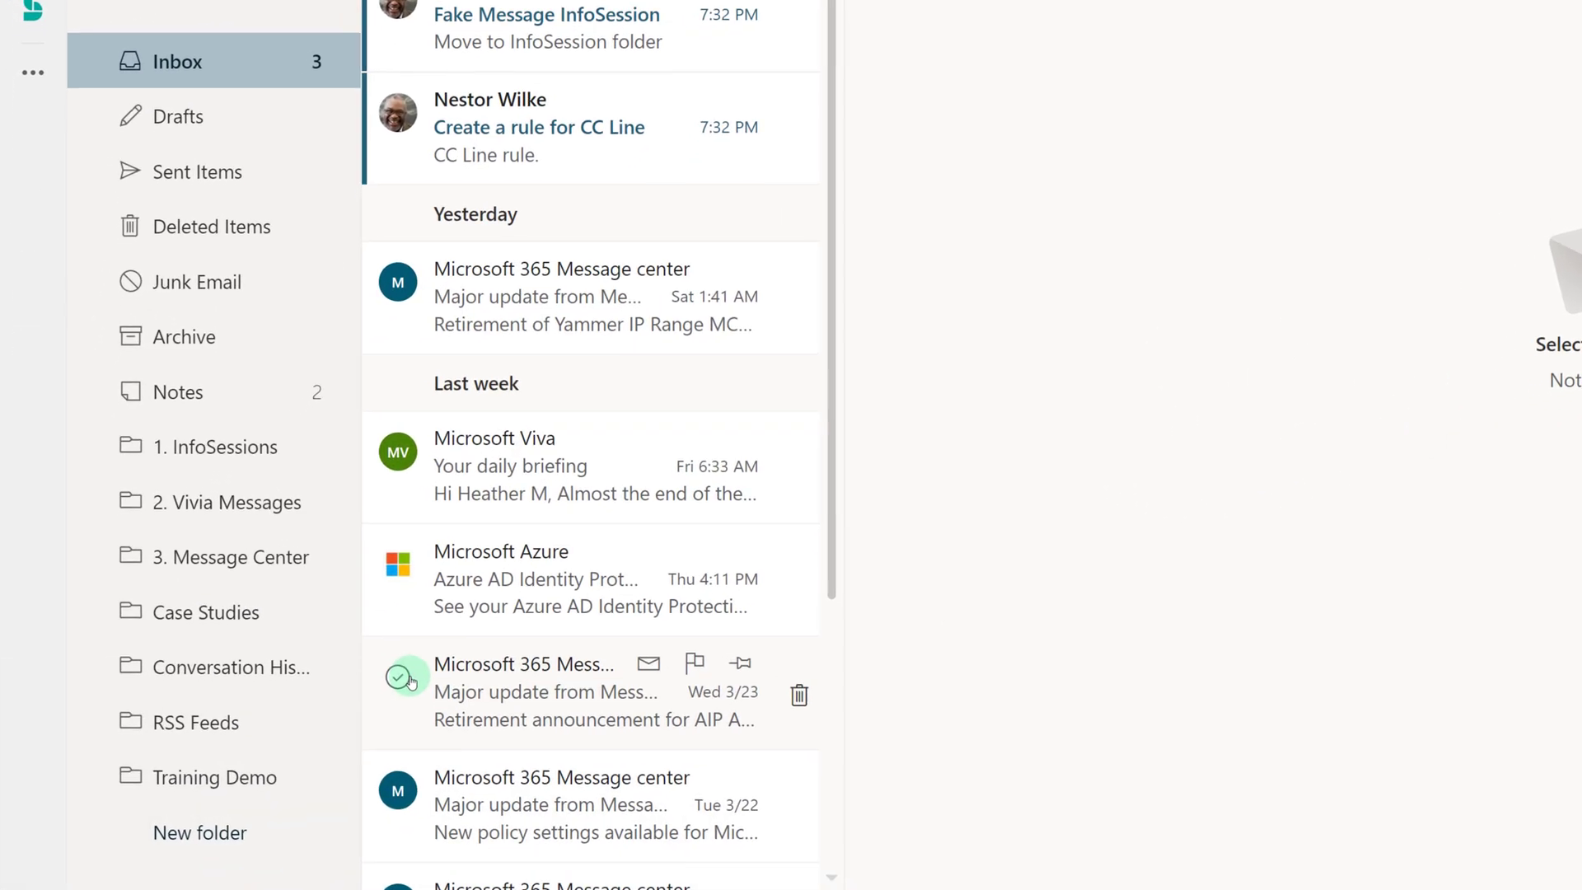
# Create a sender rule filing Message center mail into 3. Message Center, running it on Inbox now
pyautogui.rightClick(477, 675)
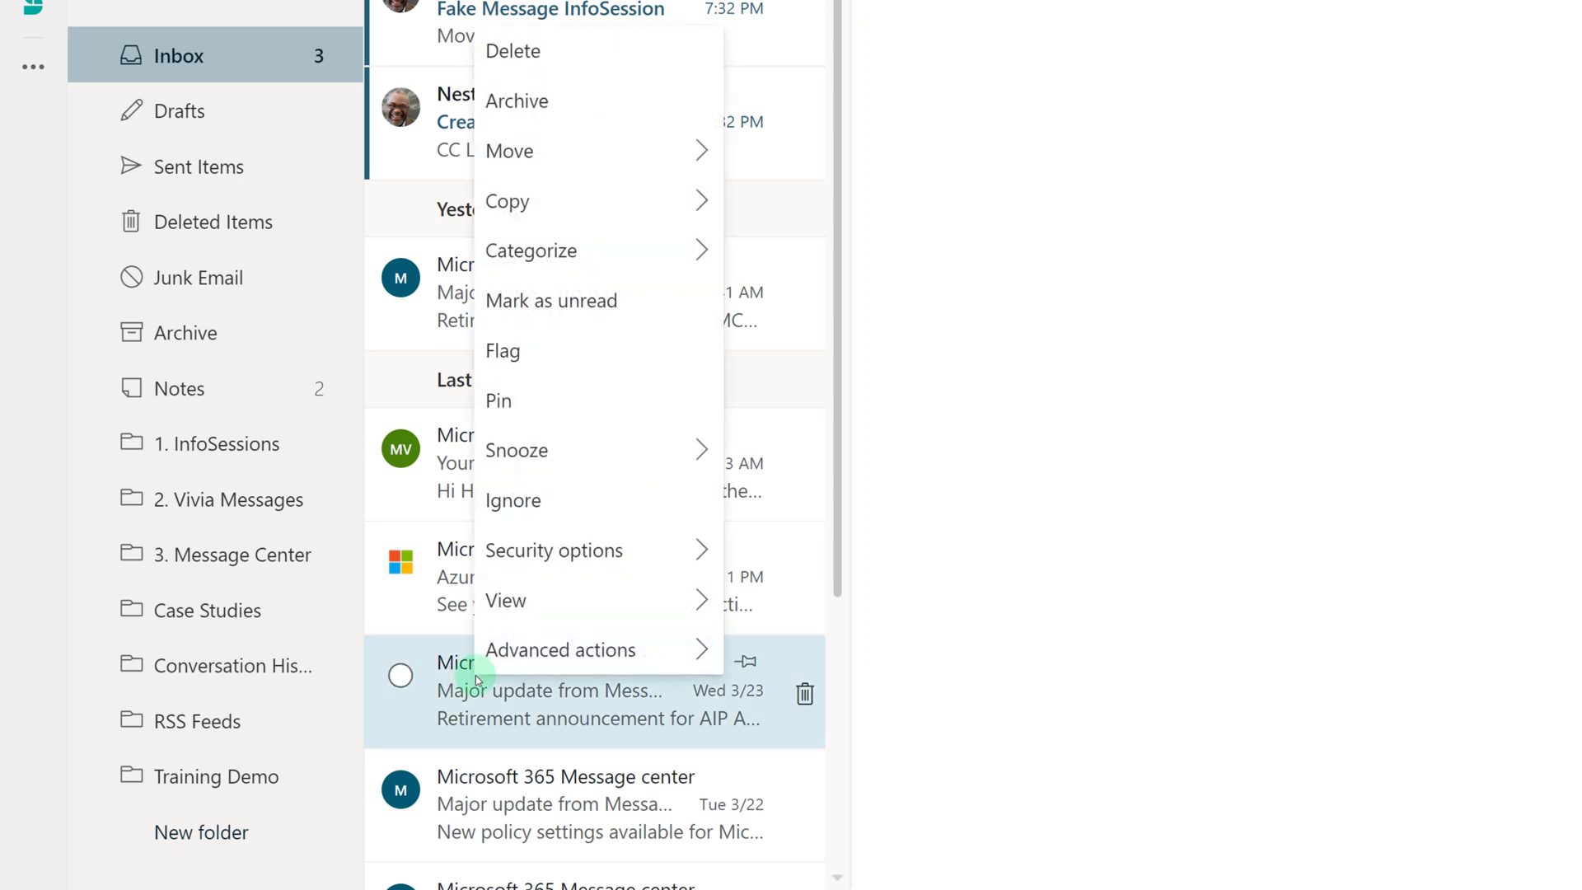
pyautogui.moveTo(529, 663)
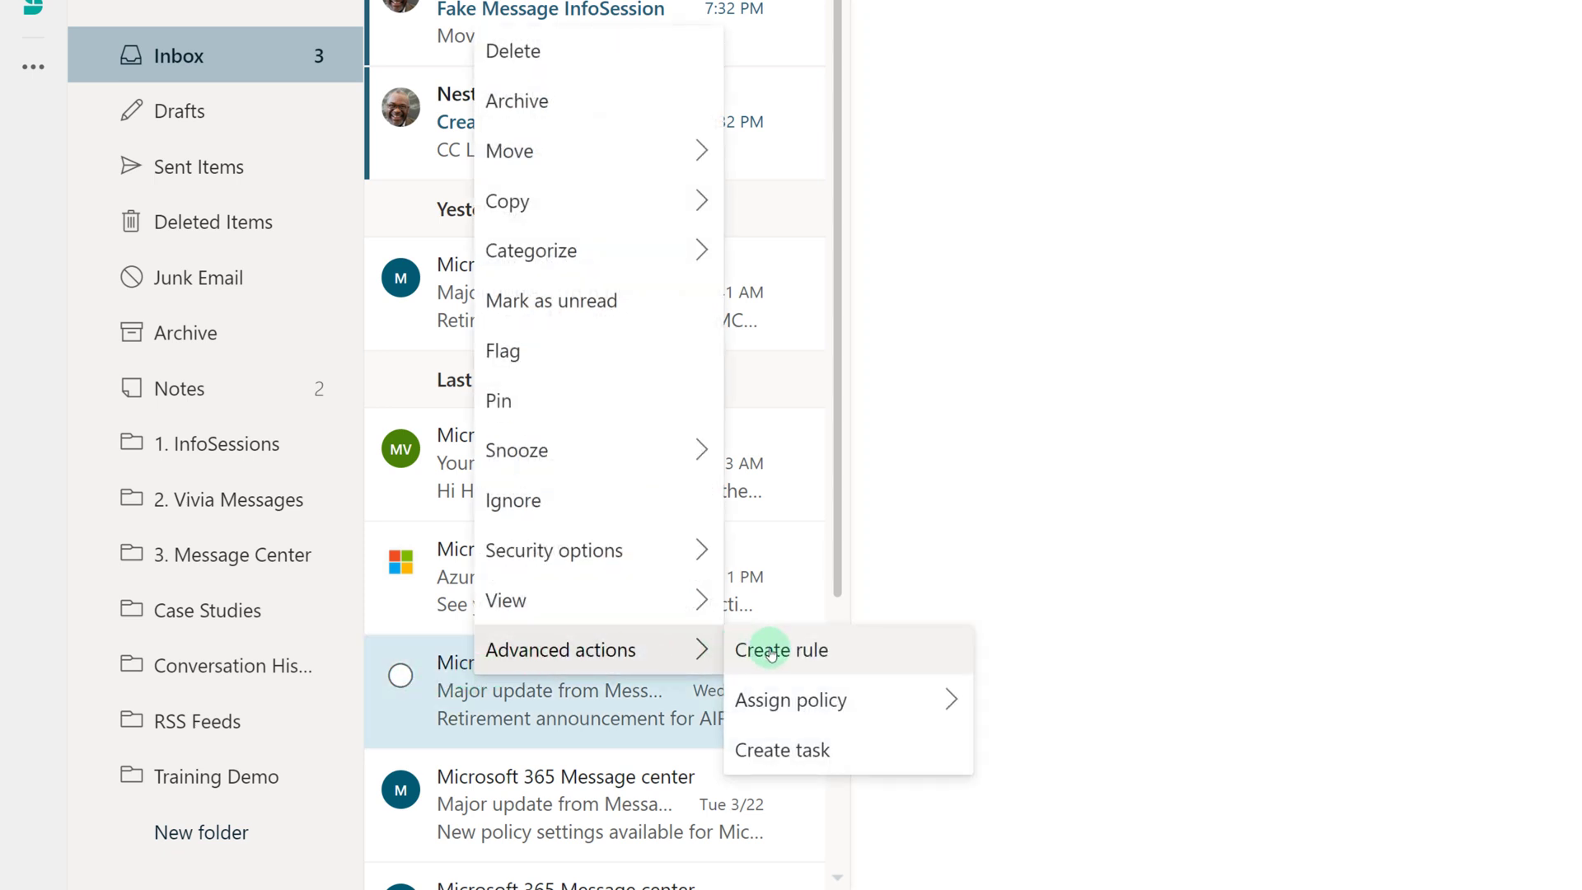
pyautogui.click(746, 649)
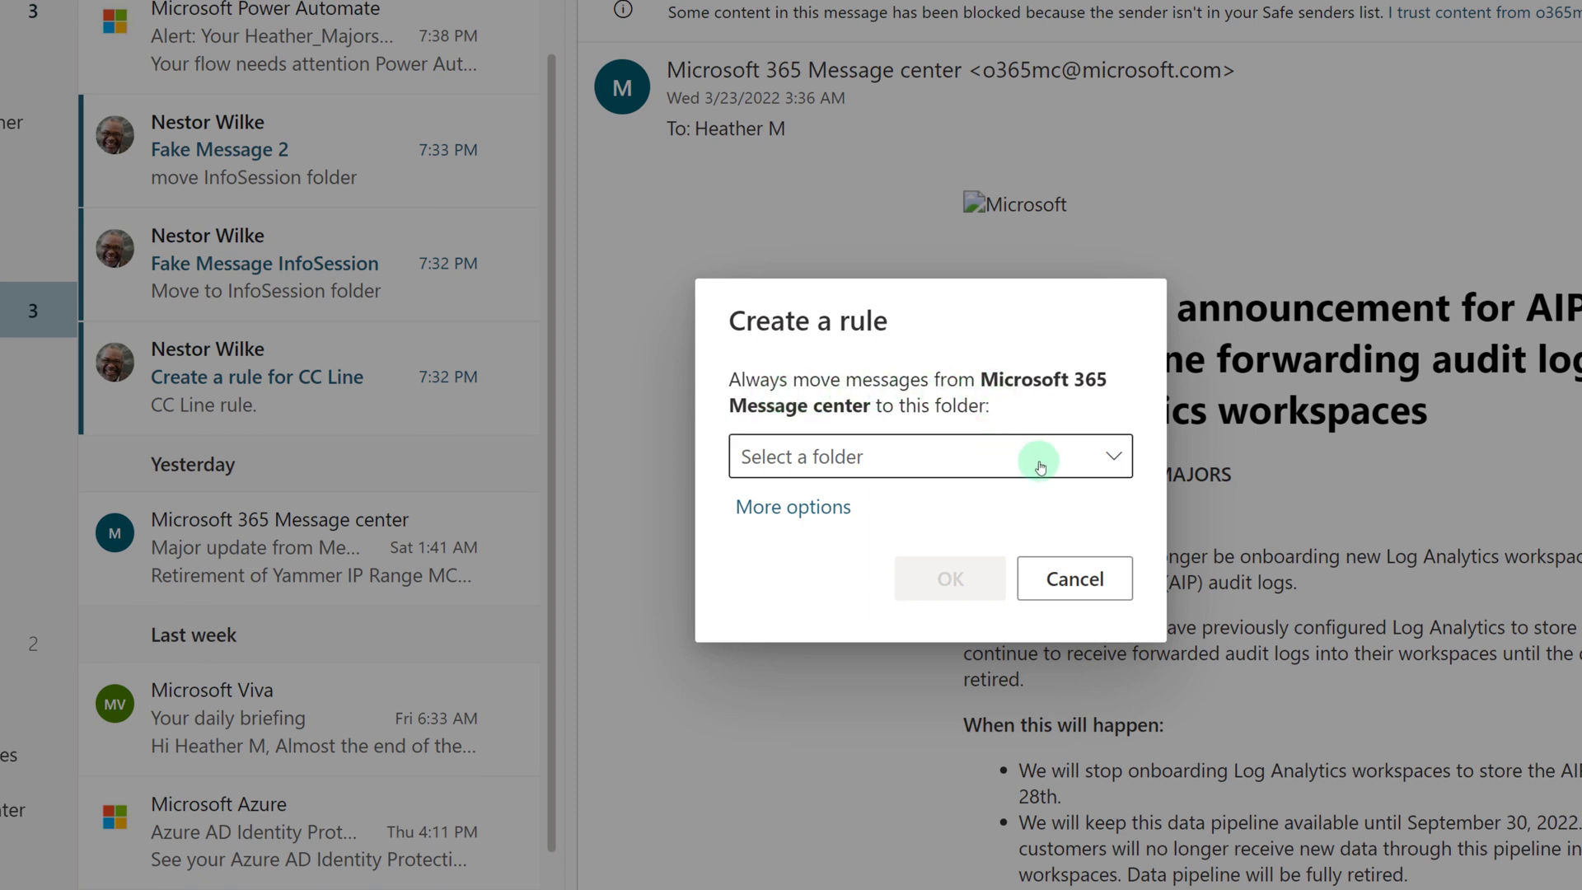
pyautogui.click(1120, 462)
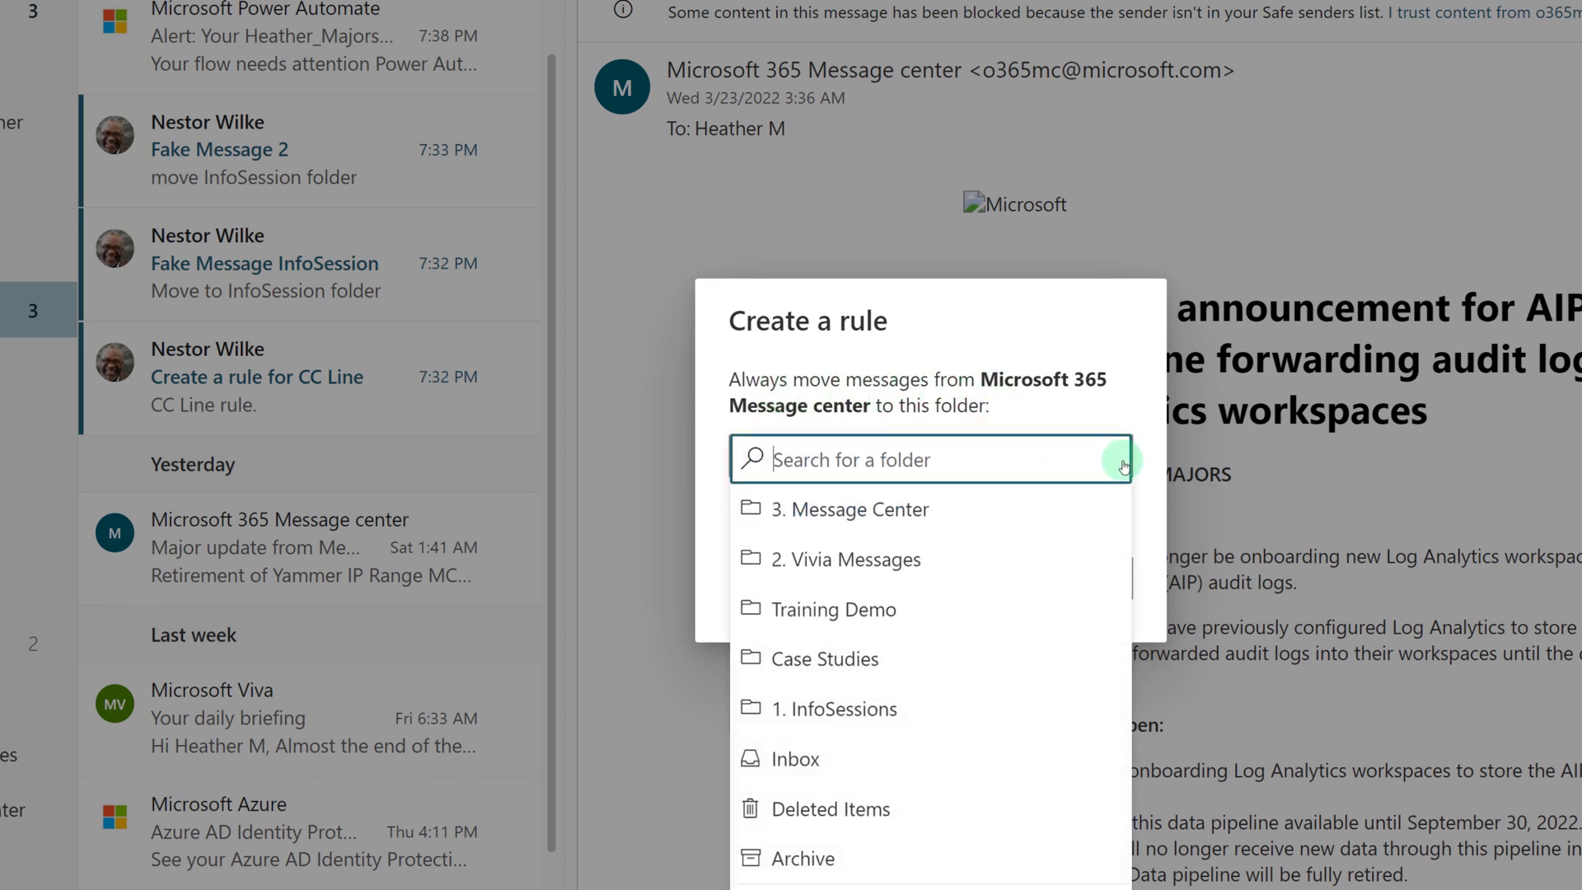
pyautogui.click(894, 519)
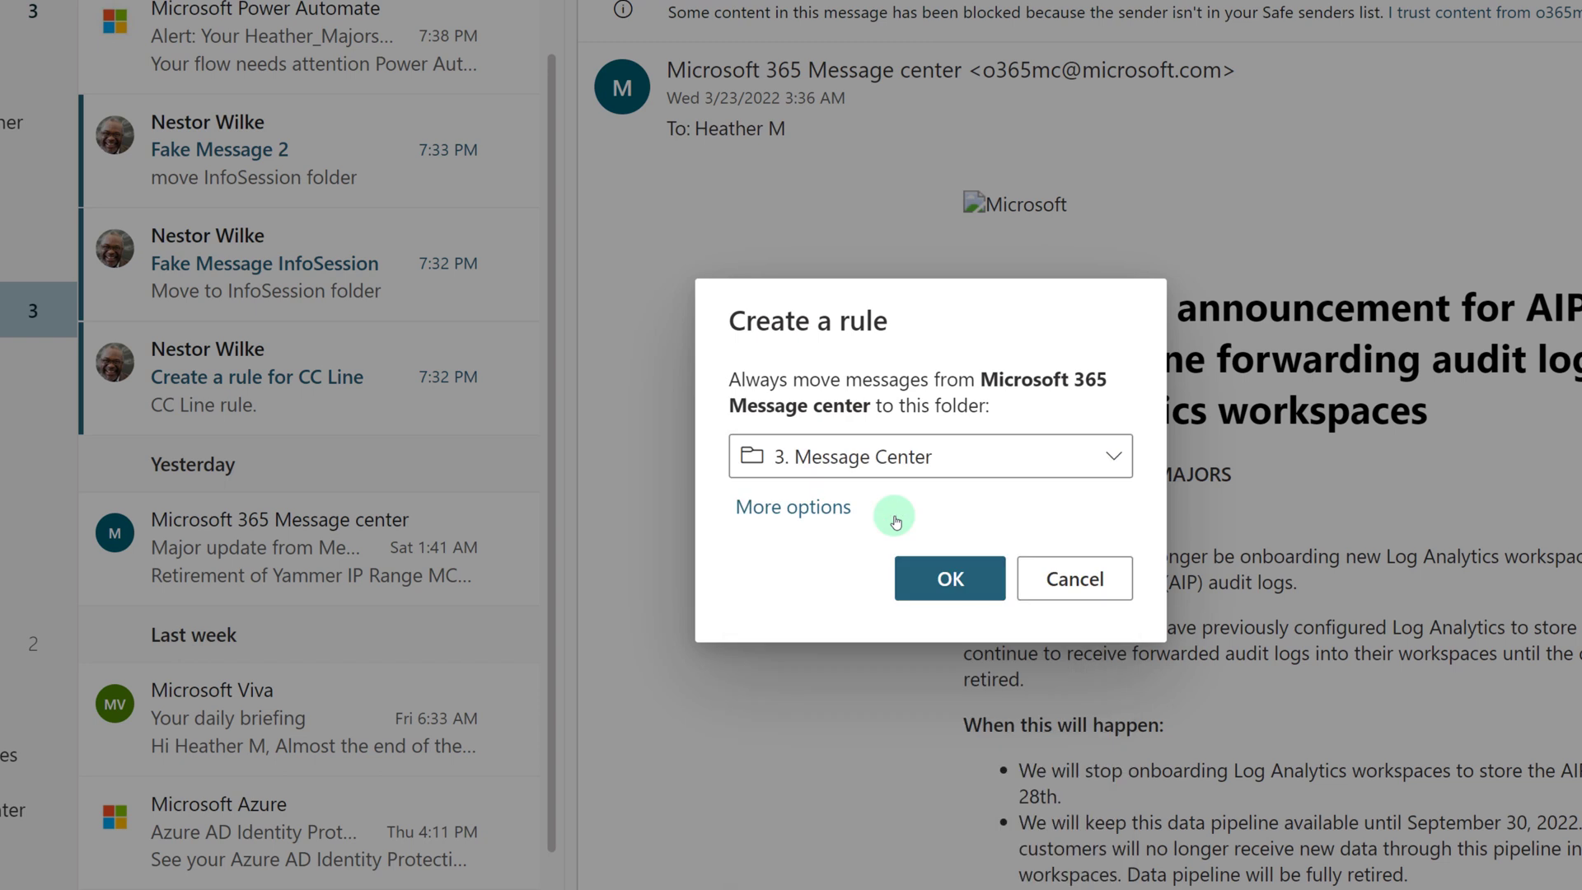
pyautogui.click(948, 587)
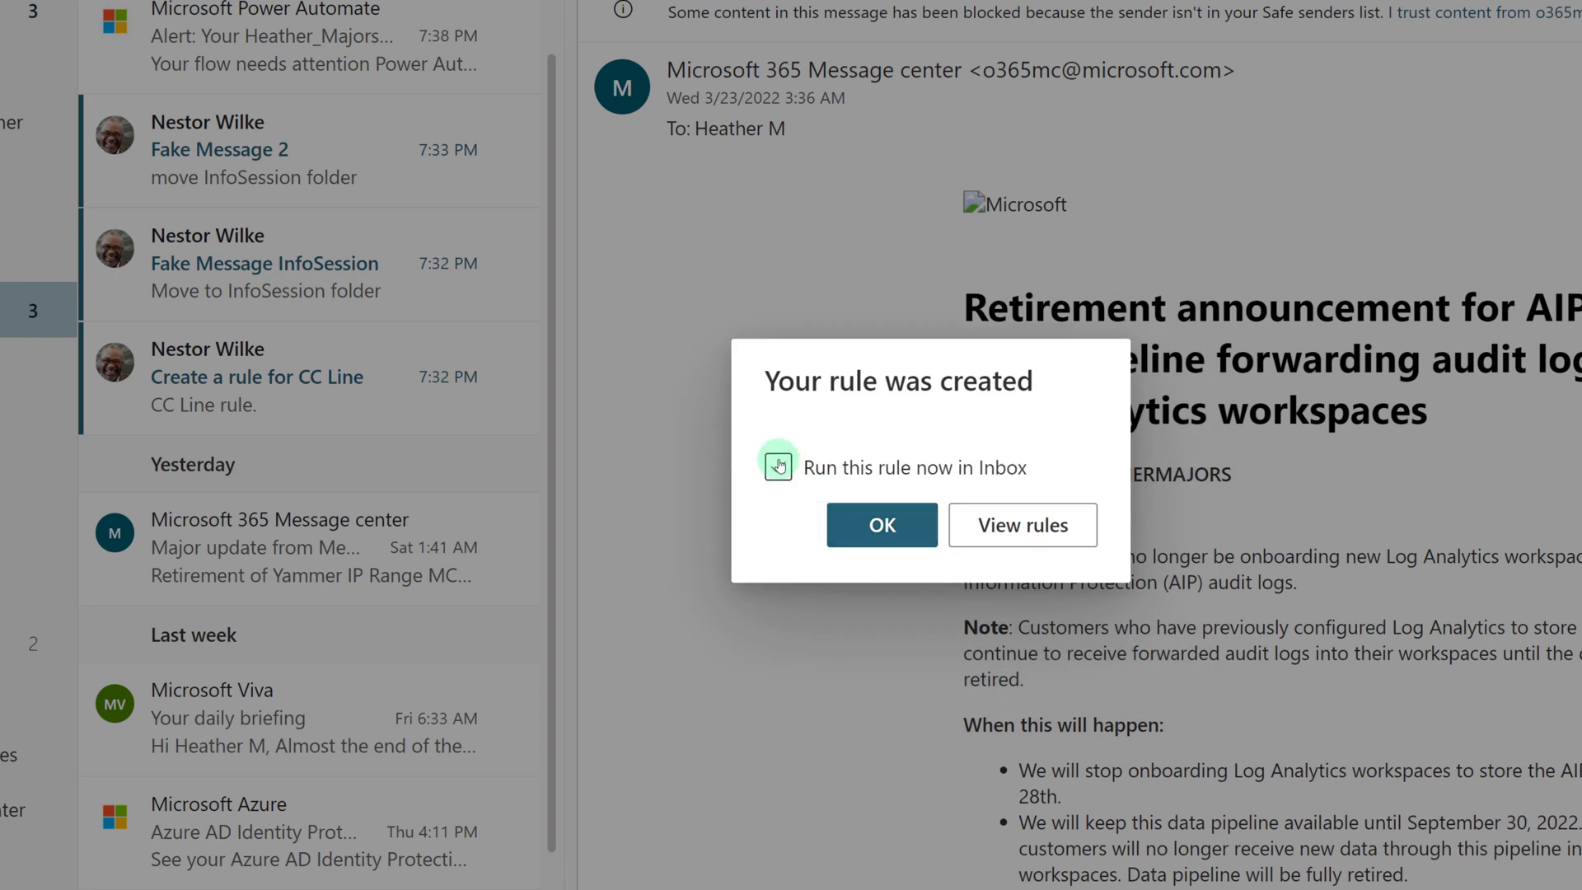
pyautogui.click(779, 471)
pyautogui.click(782, 473)
pyautogui.click(888, 531)
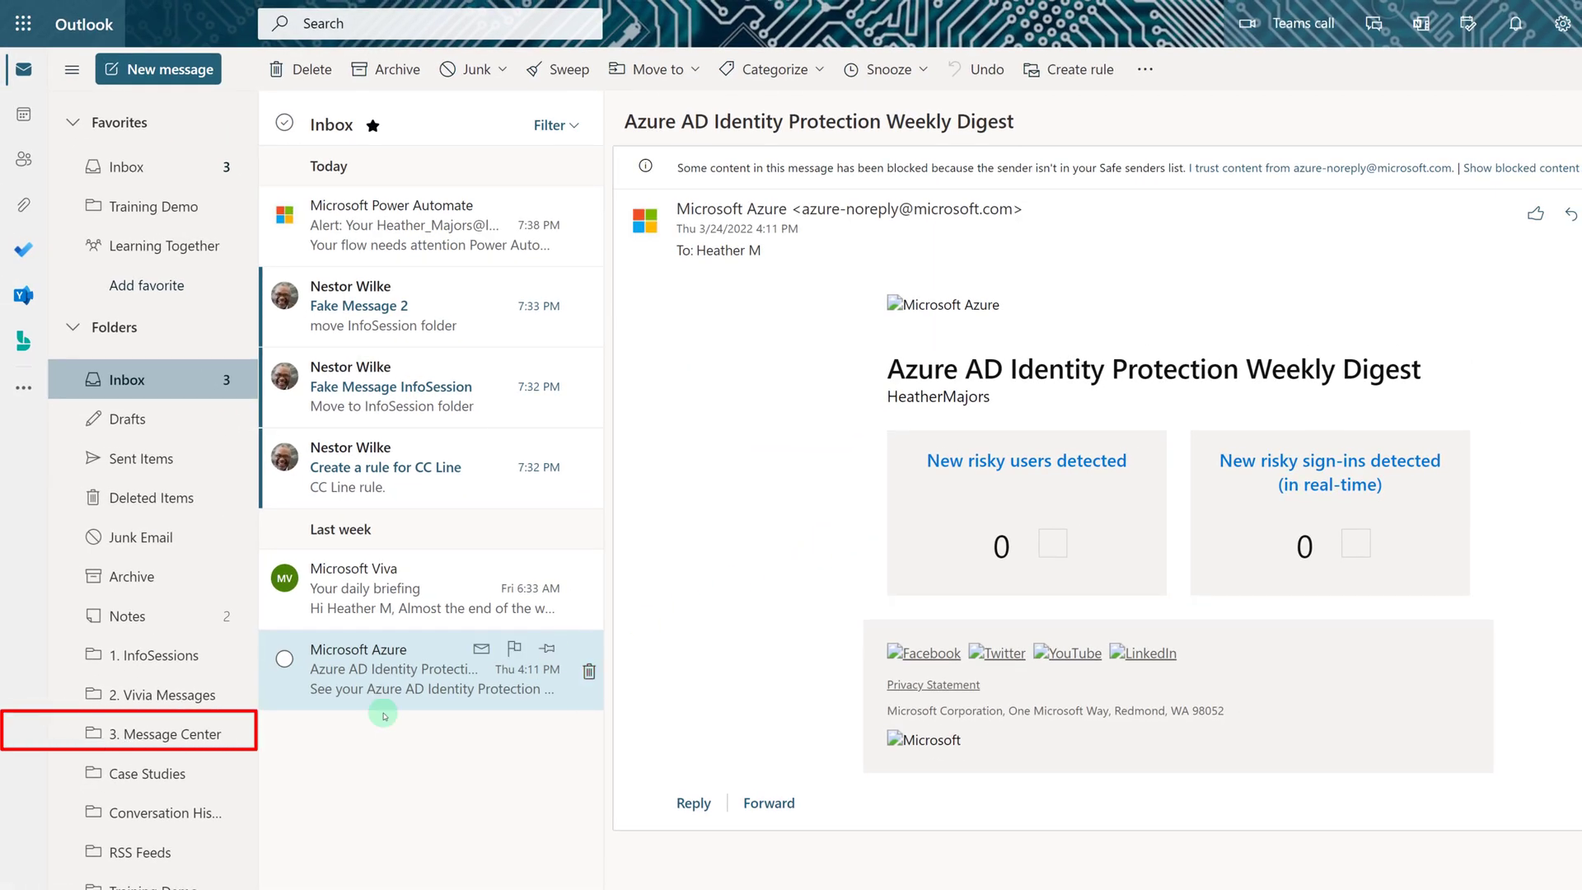
pyautogui.click(154, 736)
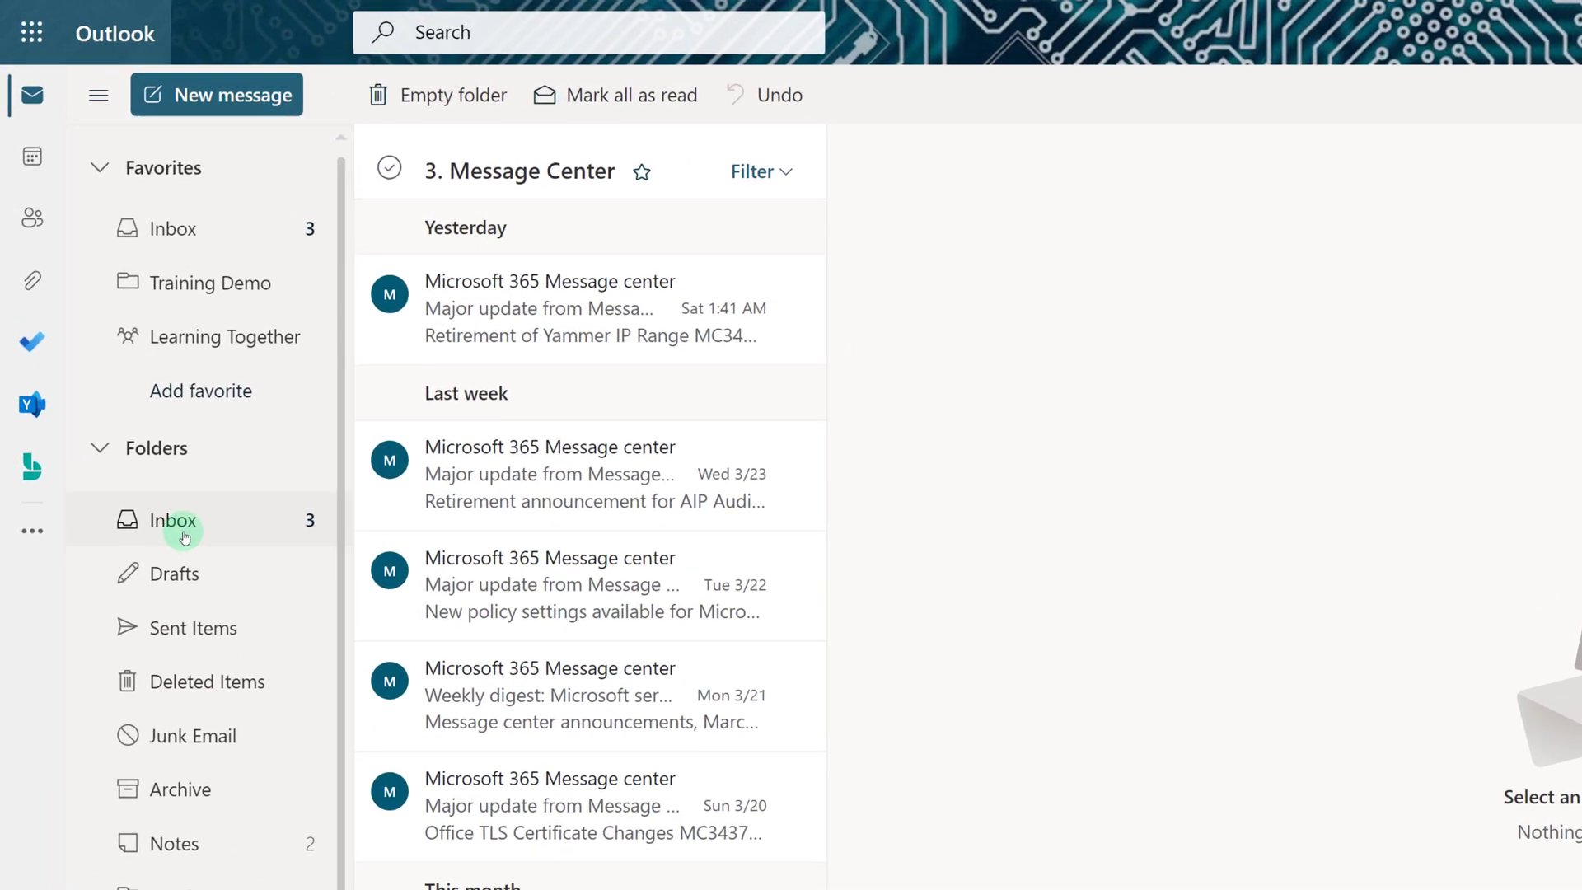
pyautogui.click(185, 537)
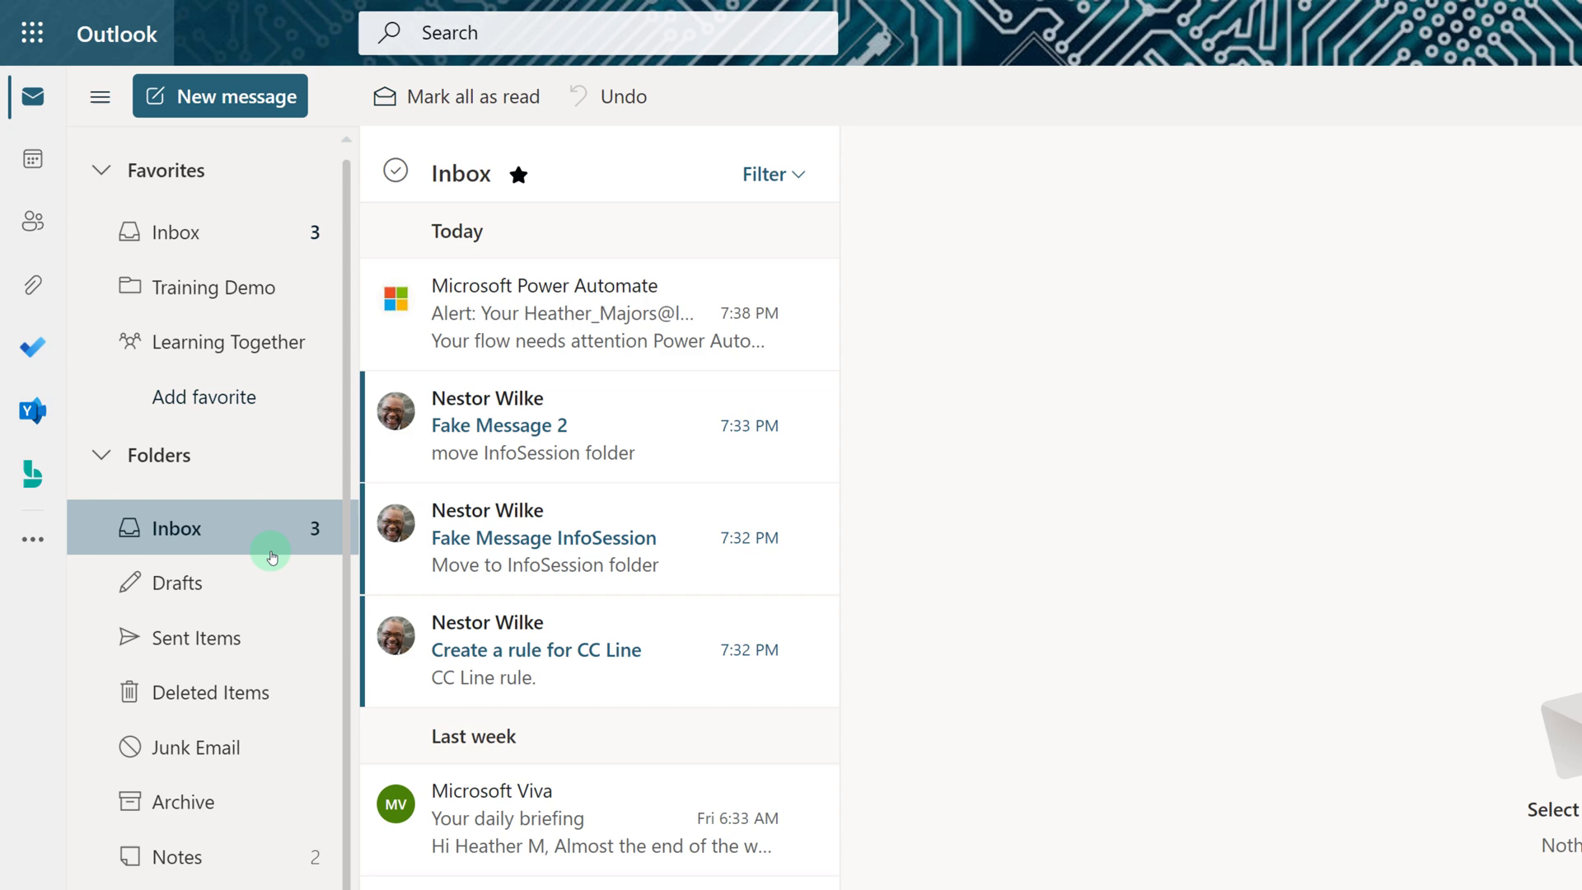
# Start a rule from the CC Line test message and expand it to the full editor
pyautogui.click(397, 638)
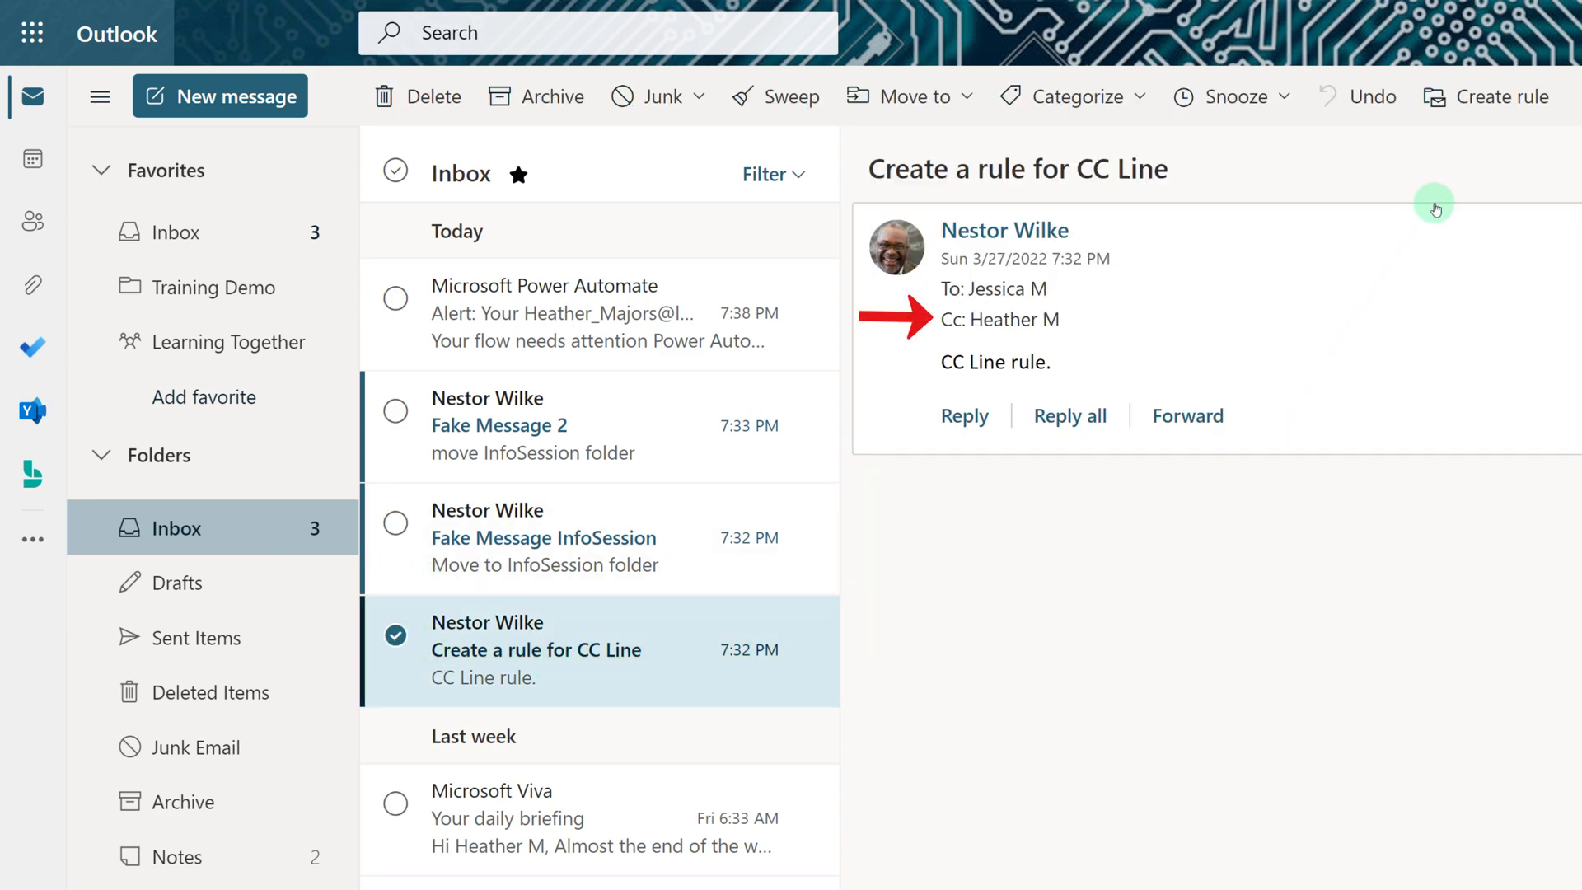
pyautogui.click(1498, 99)
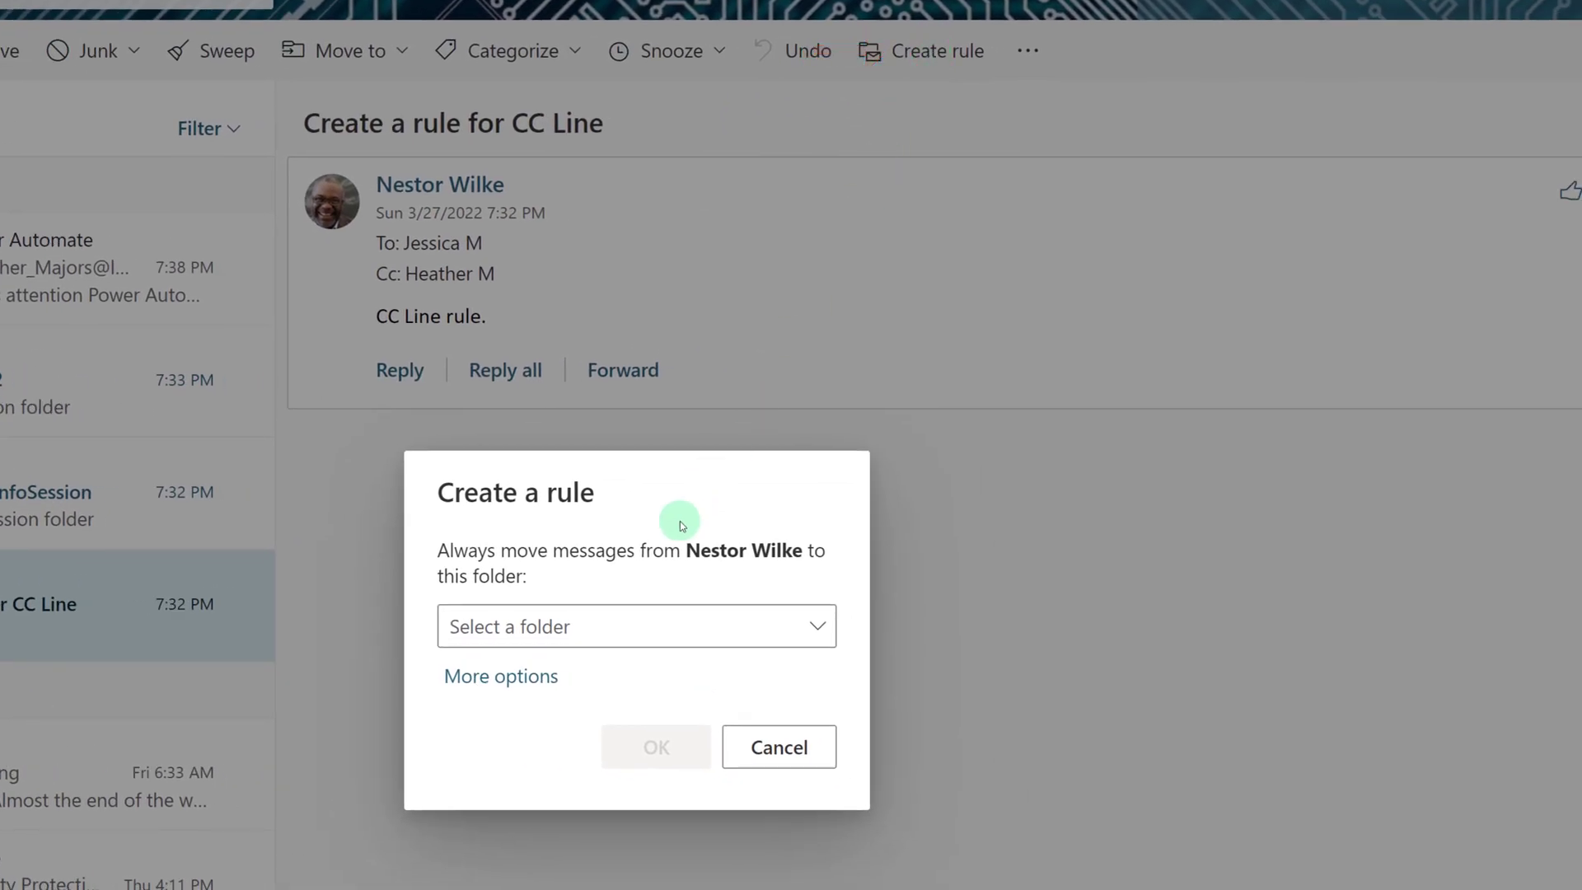
pyautogui.click(501, 677)
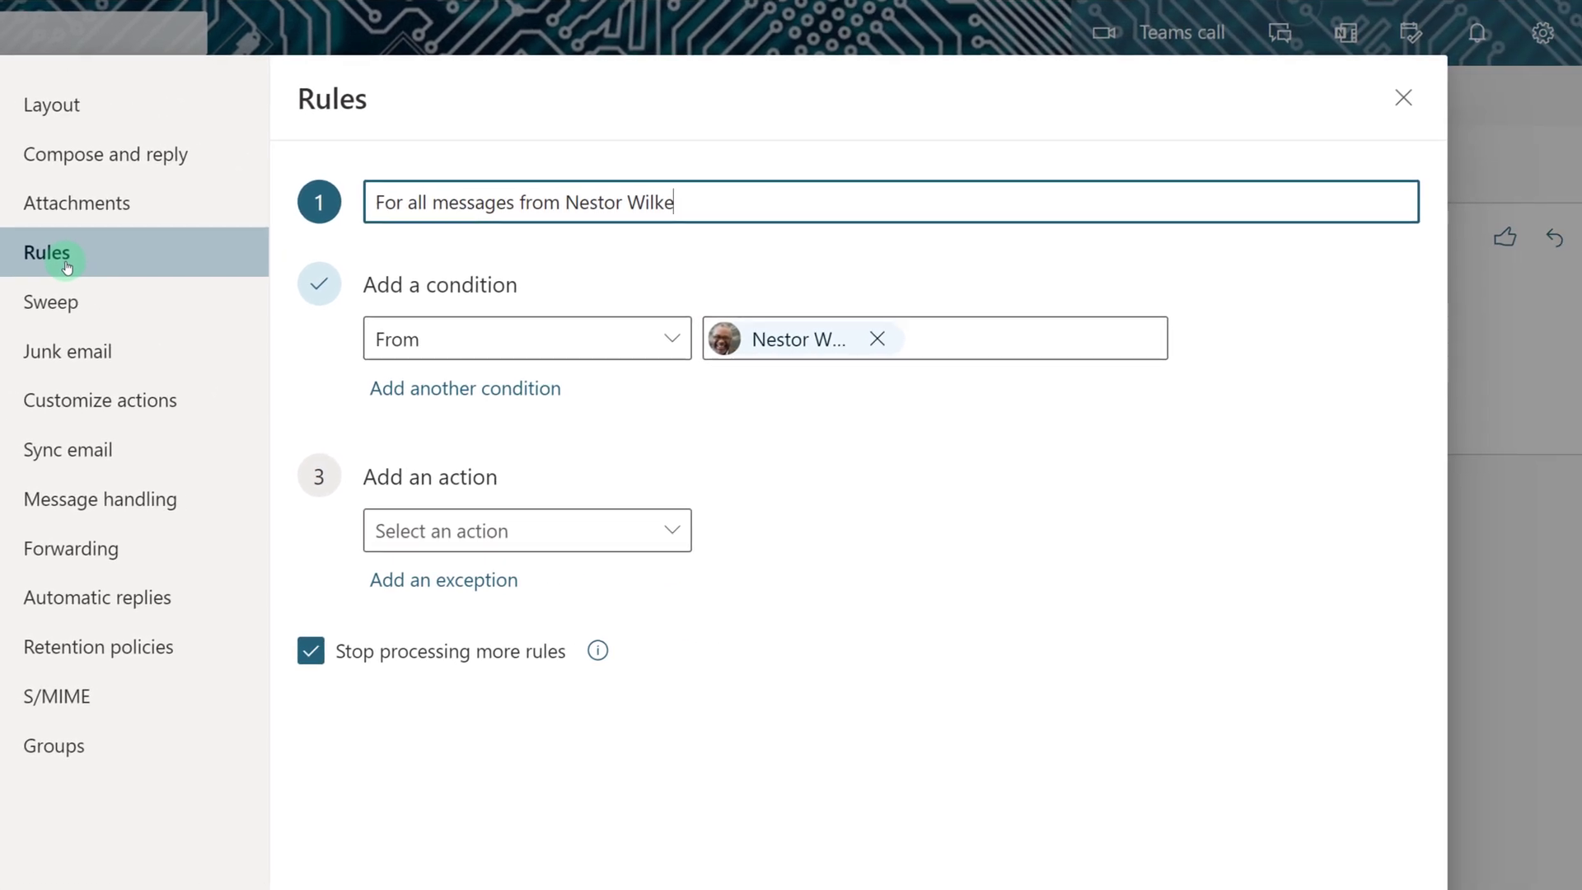
# Rename the rule 'on the CC Line' and set its condition to I'm on the Cc line
pyautogui.moveTo(674, 206); pyautogui.dragTo(376, 212)
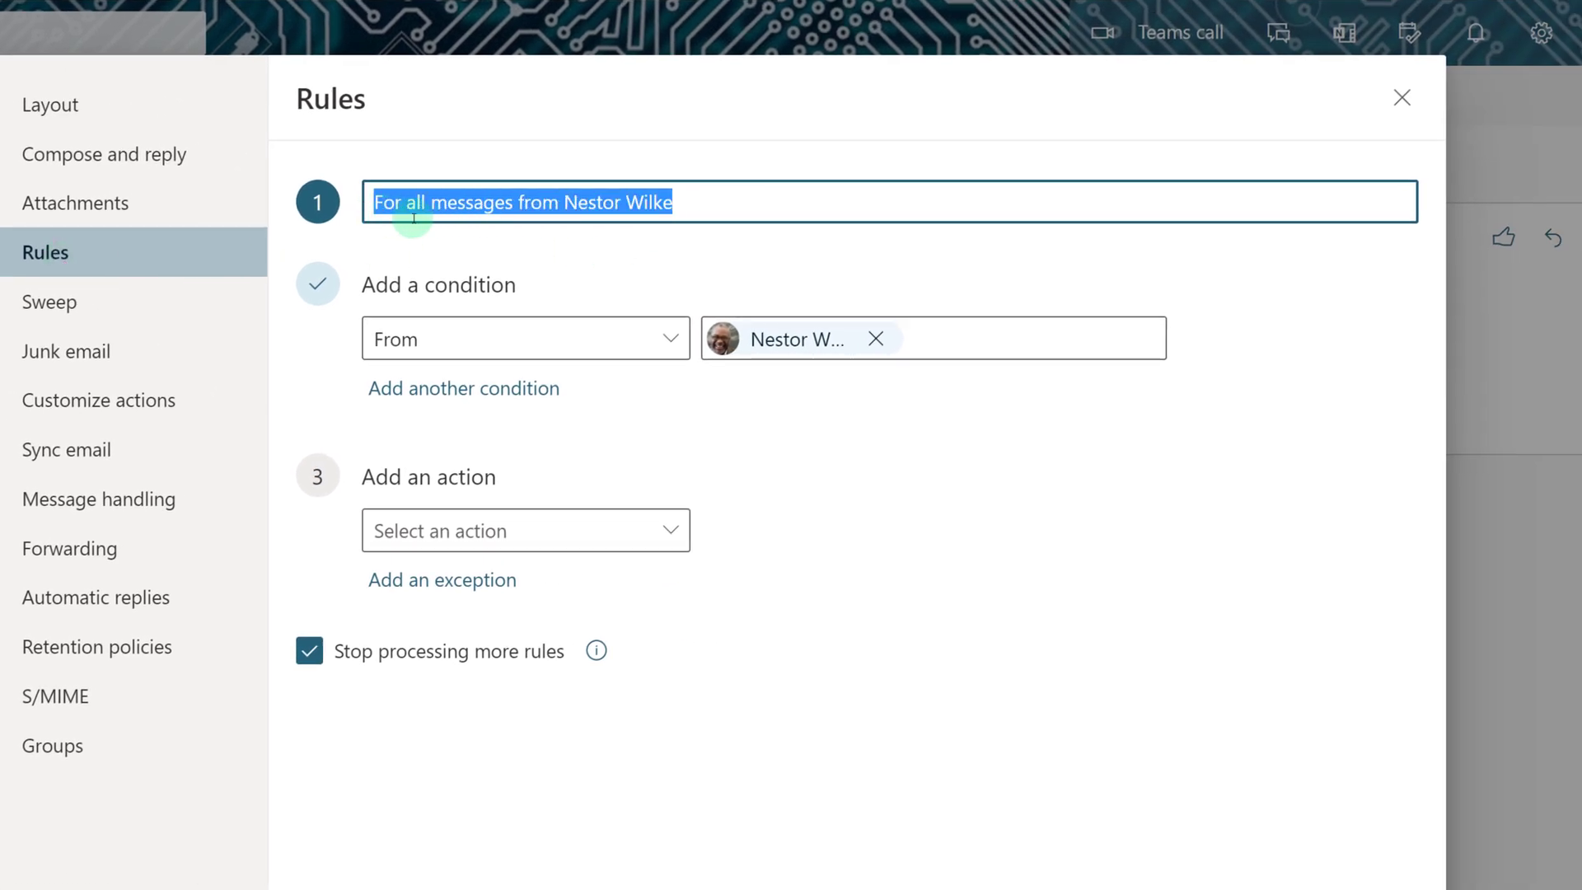
pyautogui.write('on the CC Line')
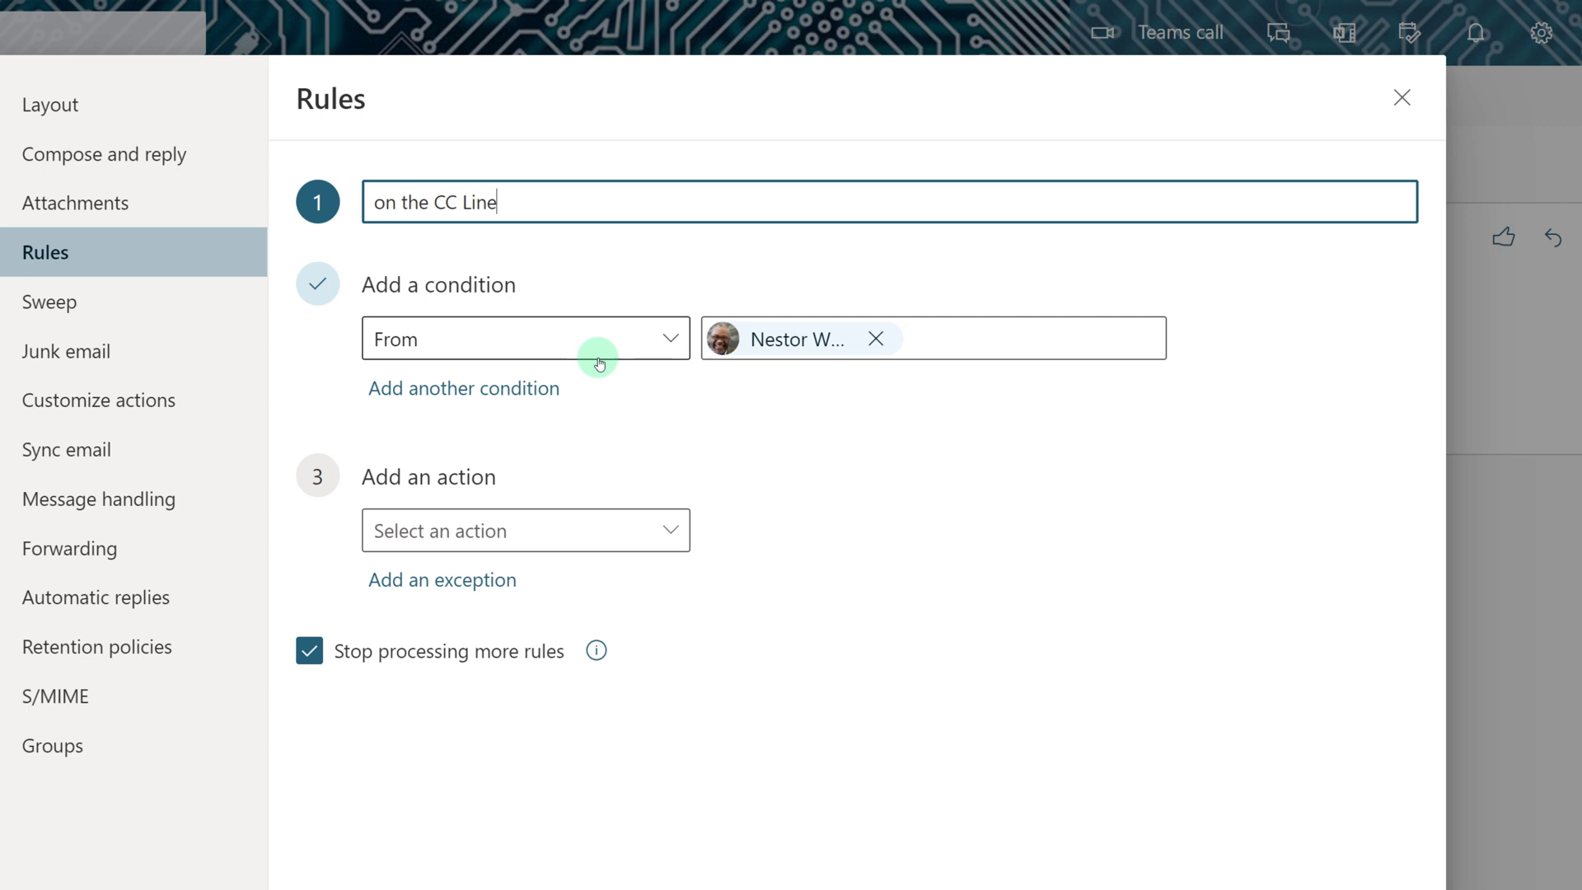
pyautogui.click(664, 342)
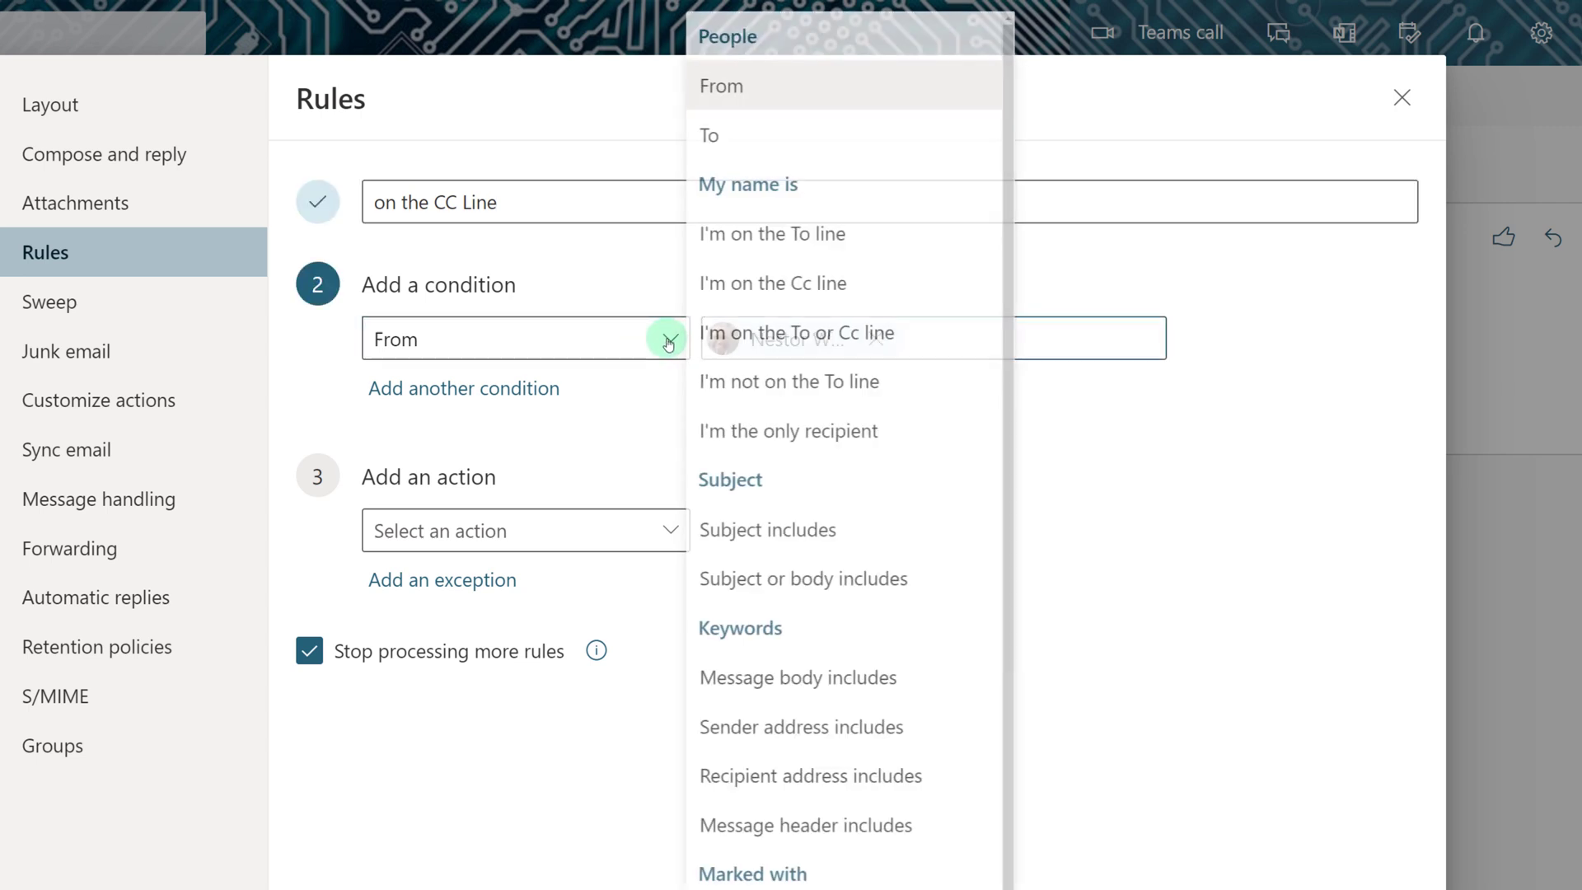
pyautogui.click(738, 297)
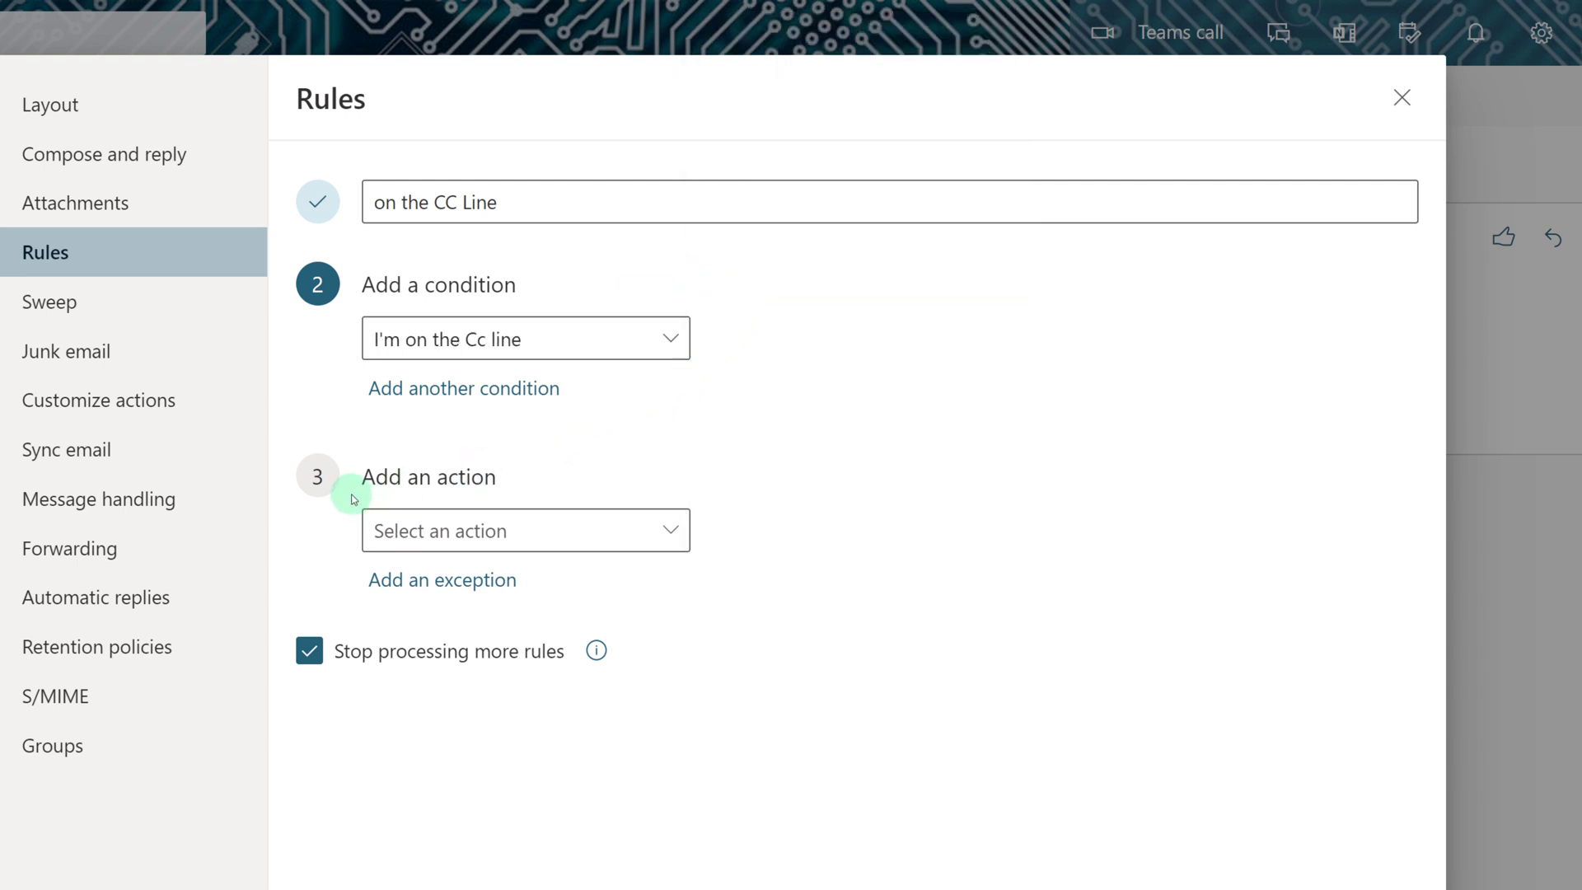
# Add a Categorize action using the CC Line category, enable Run rule now, and save
pyautogui.click(669, 537)
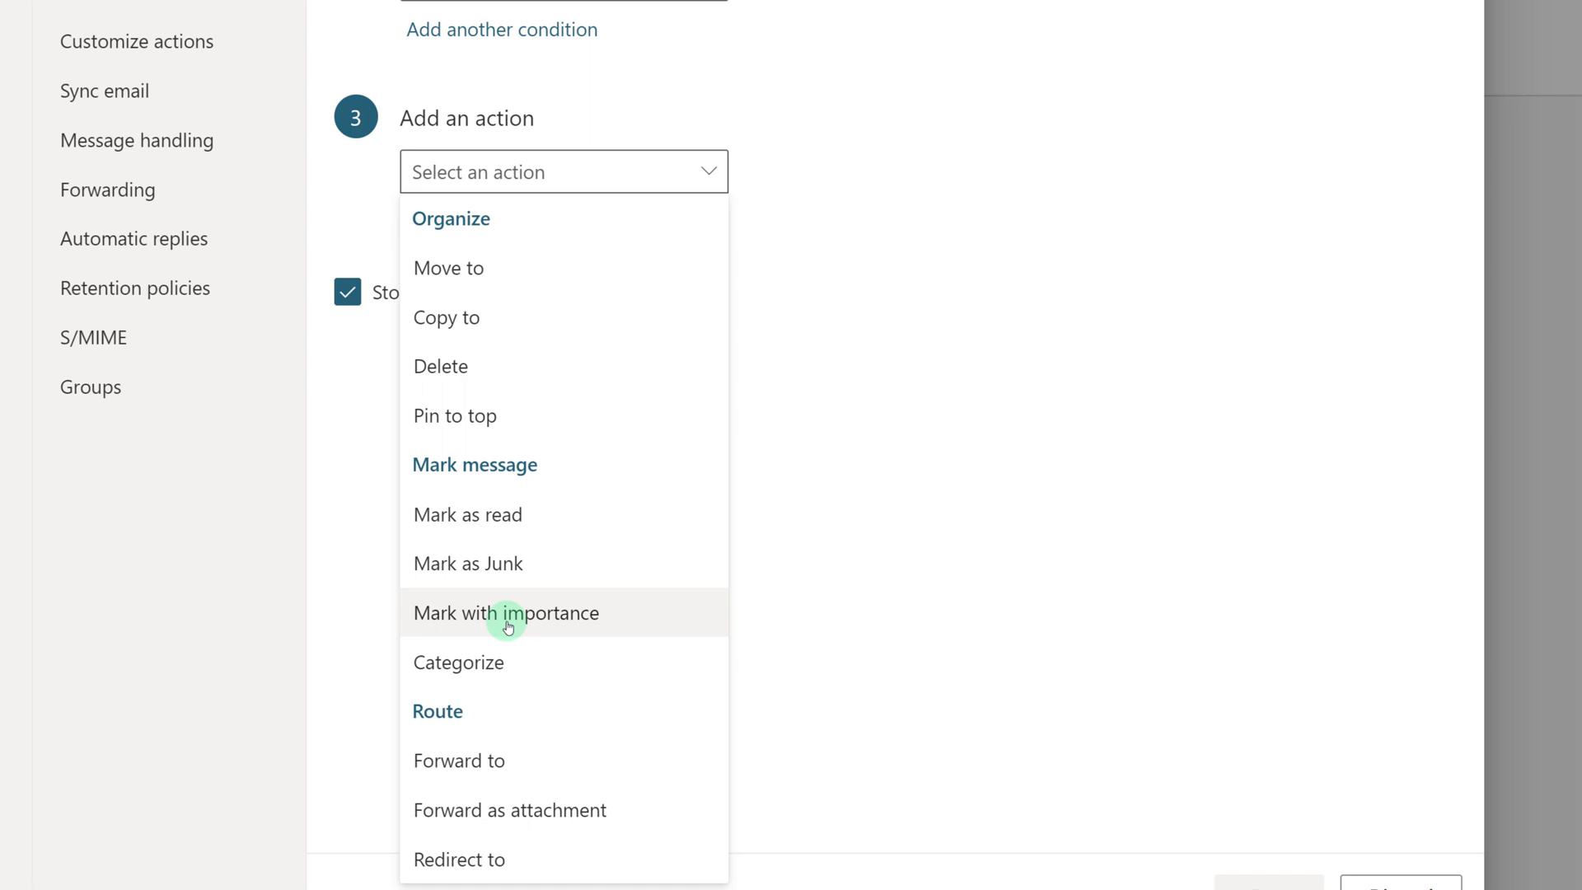
pyautogui.click(479, 676)
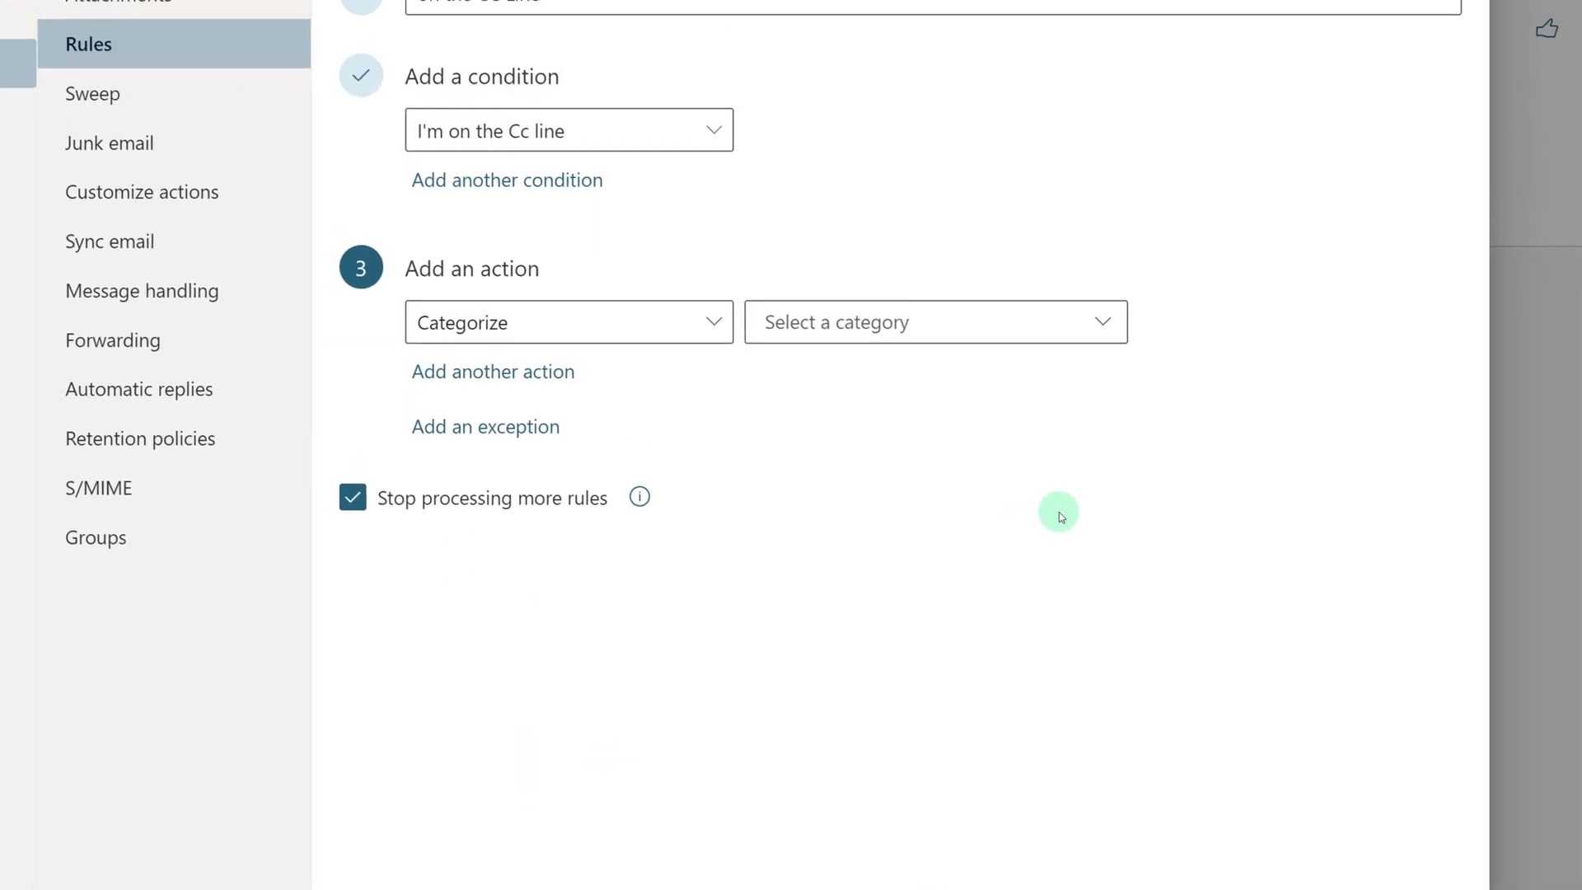
pyautogui.click(1106, 401)
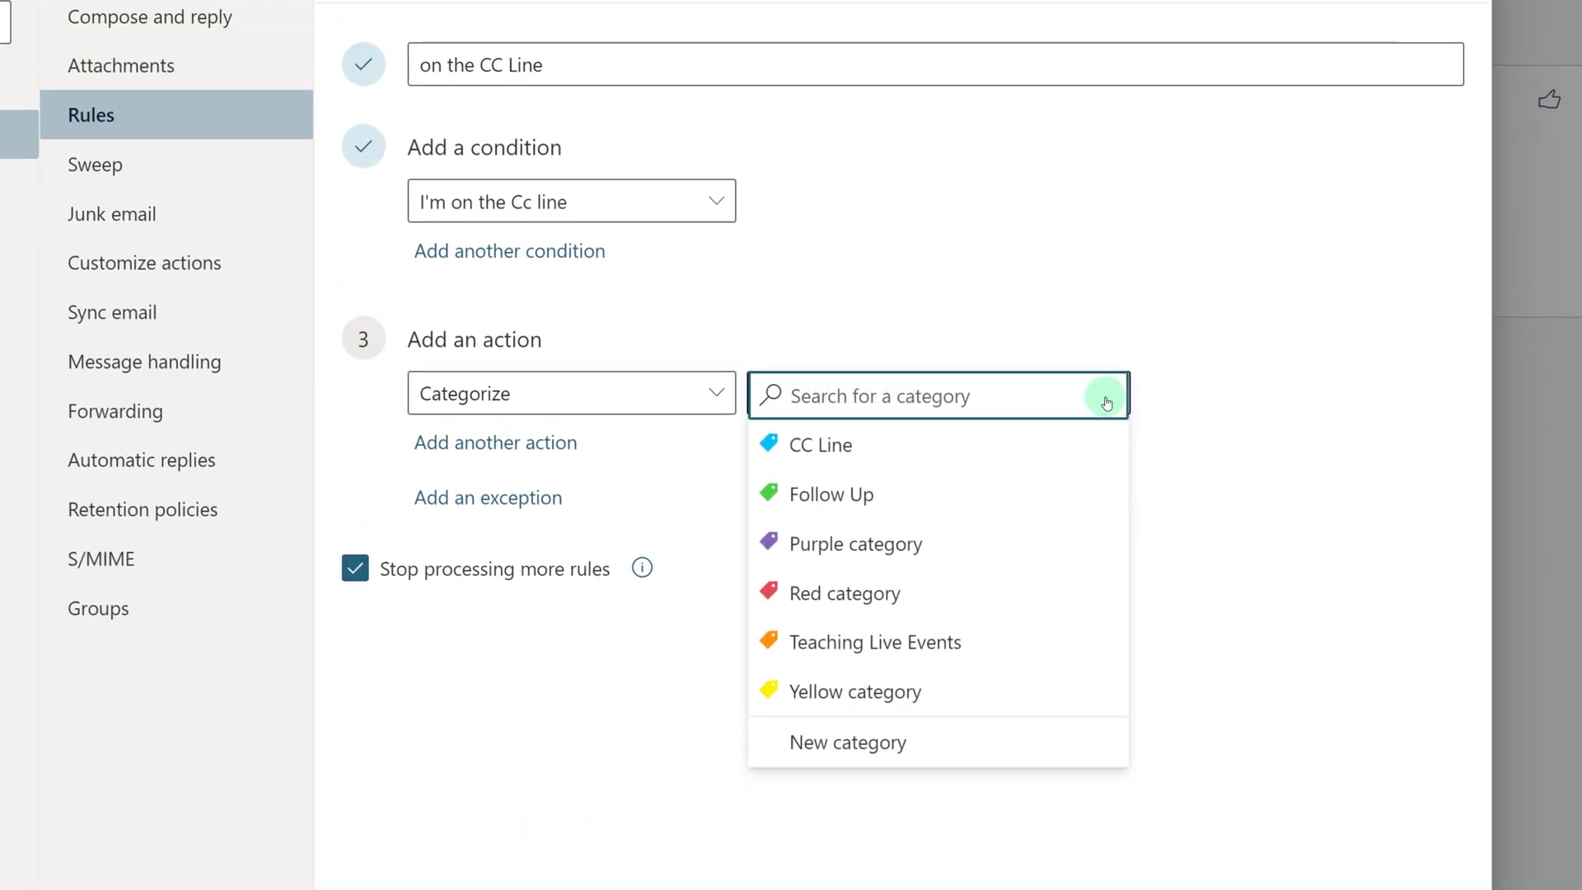
pyautogui.click(830, 449)
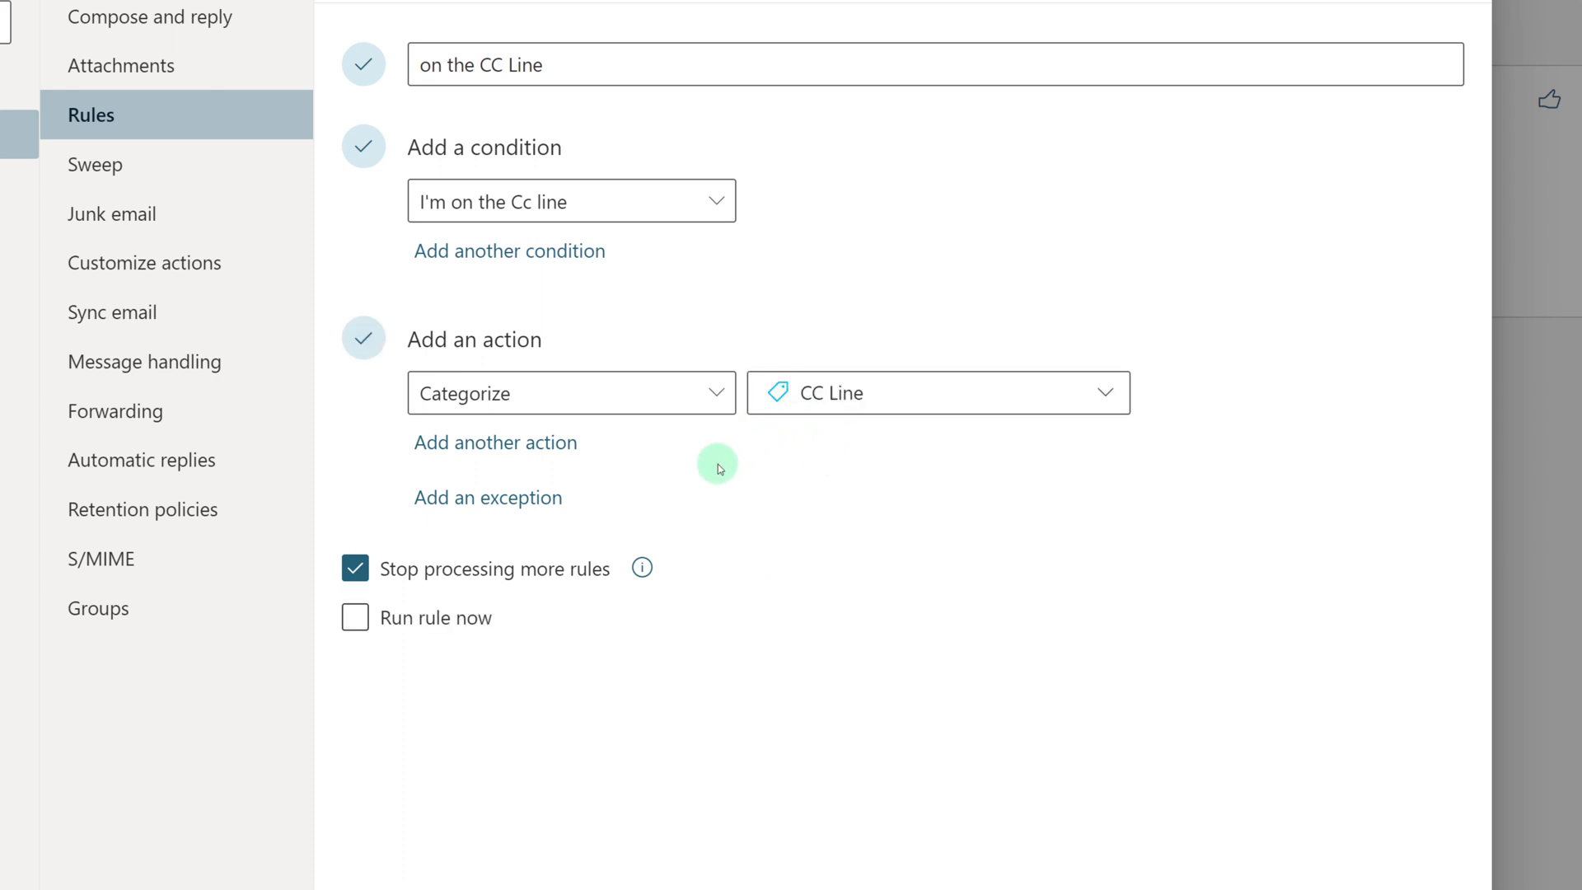
pyautogui.click(360, 625)
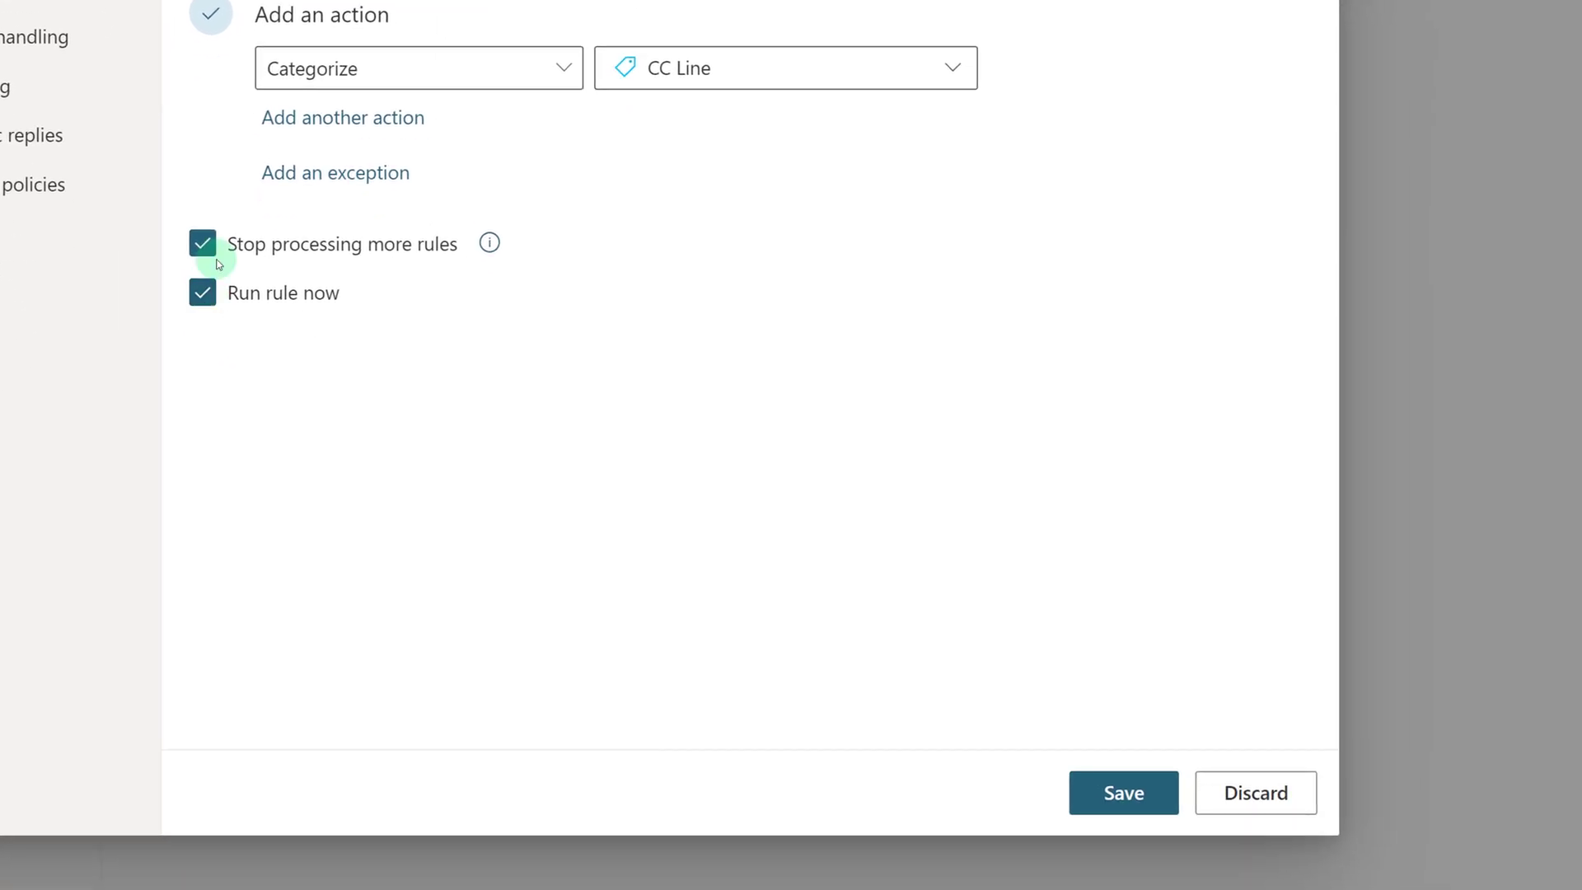
pyautogui.click(1129, 797)
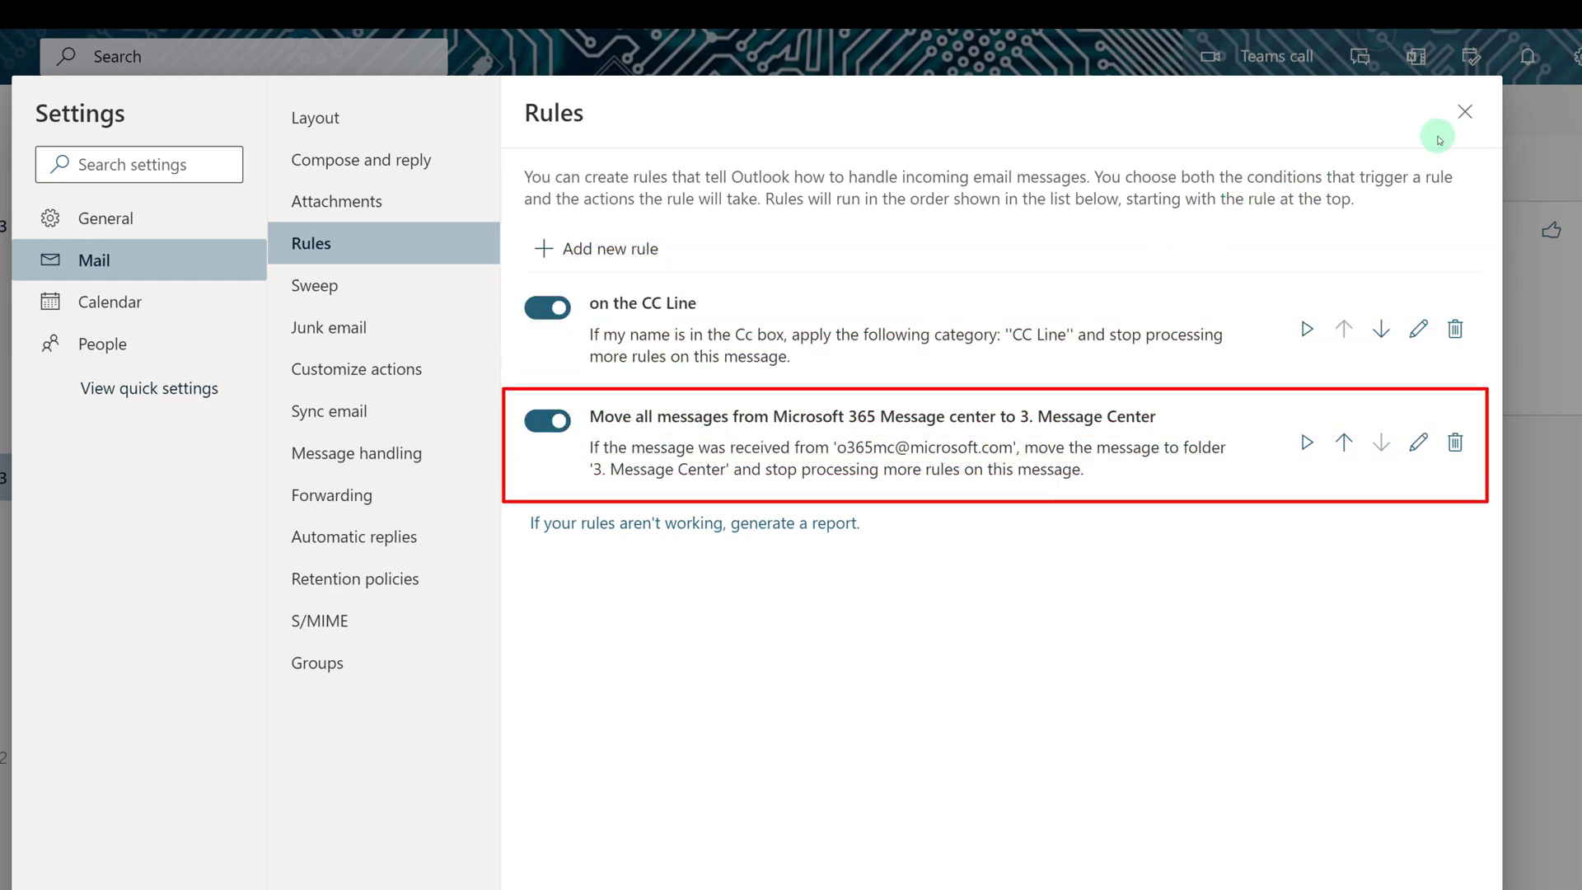
# Close Settings to see the CC Line category on the CC Line test message
pyautogui.click(1464, 113)
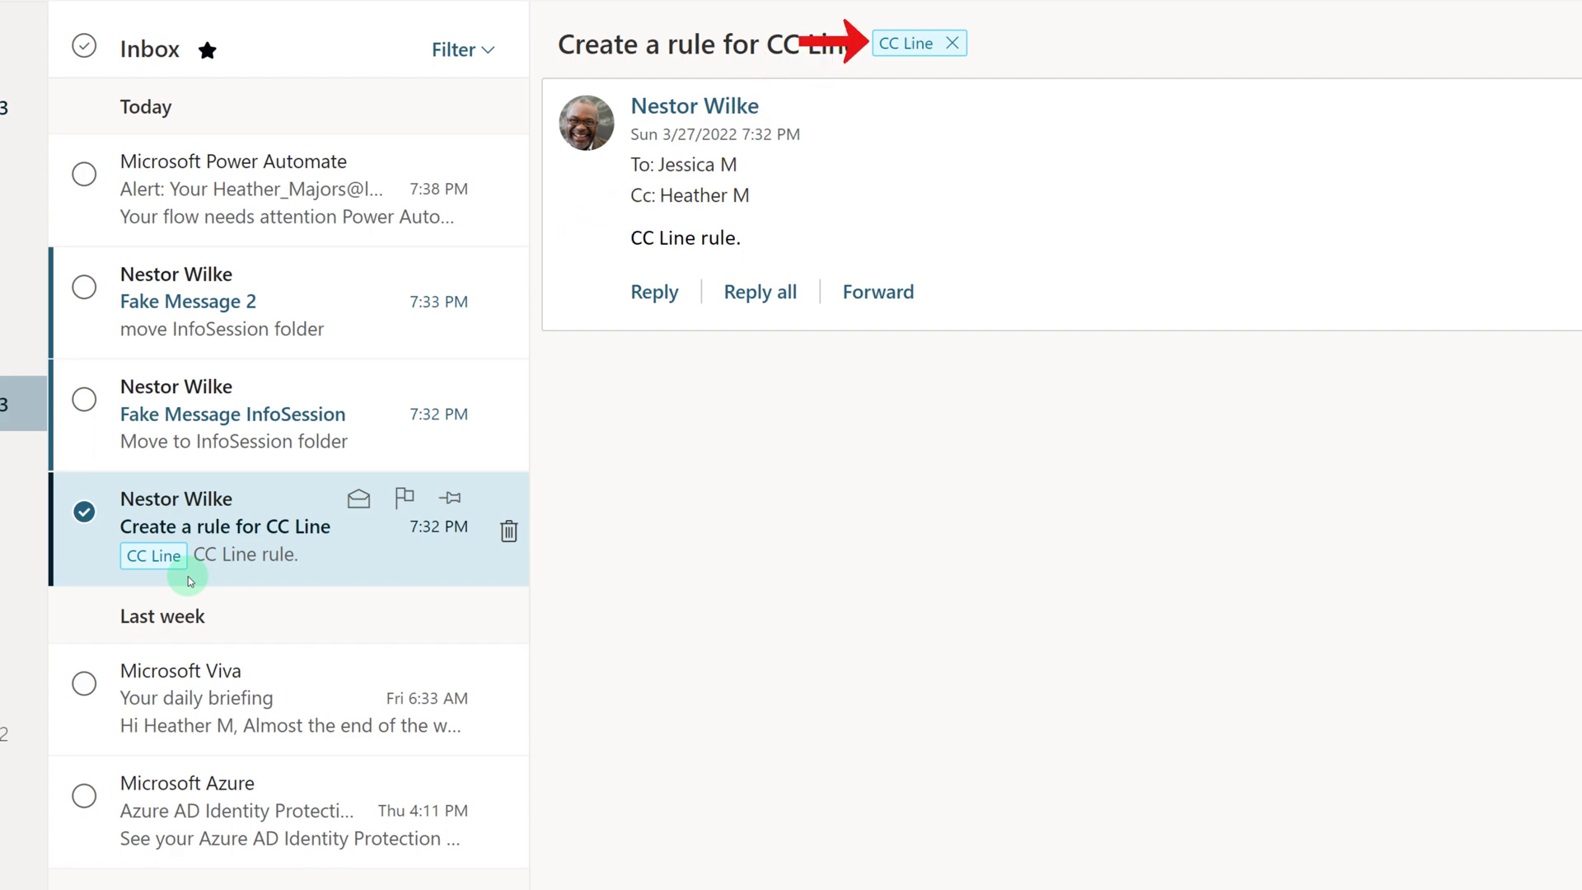
# Open the Fake Message InfoSession email in the reading pane
pyautogui.click(226, 439)
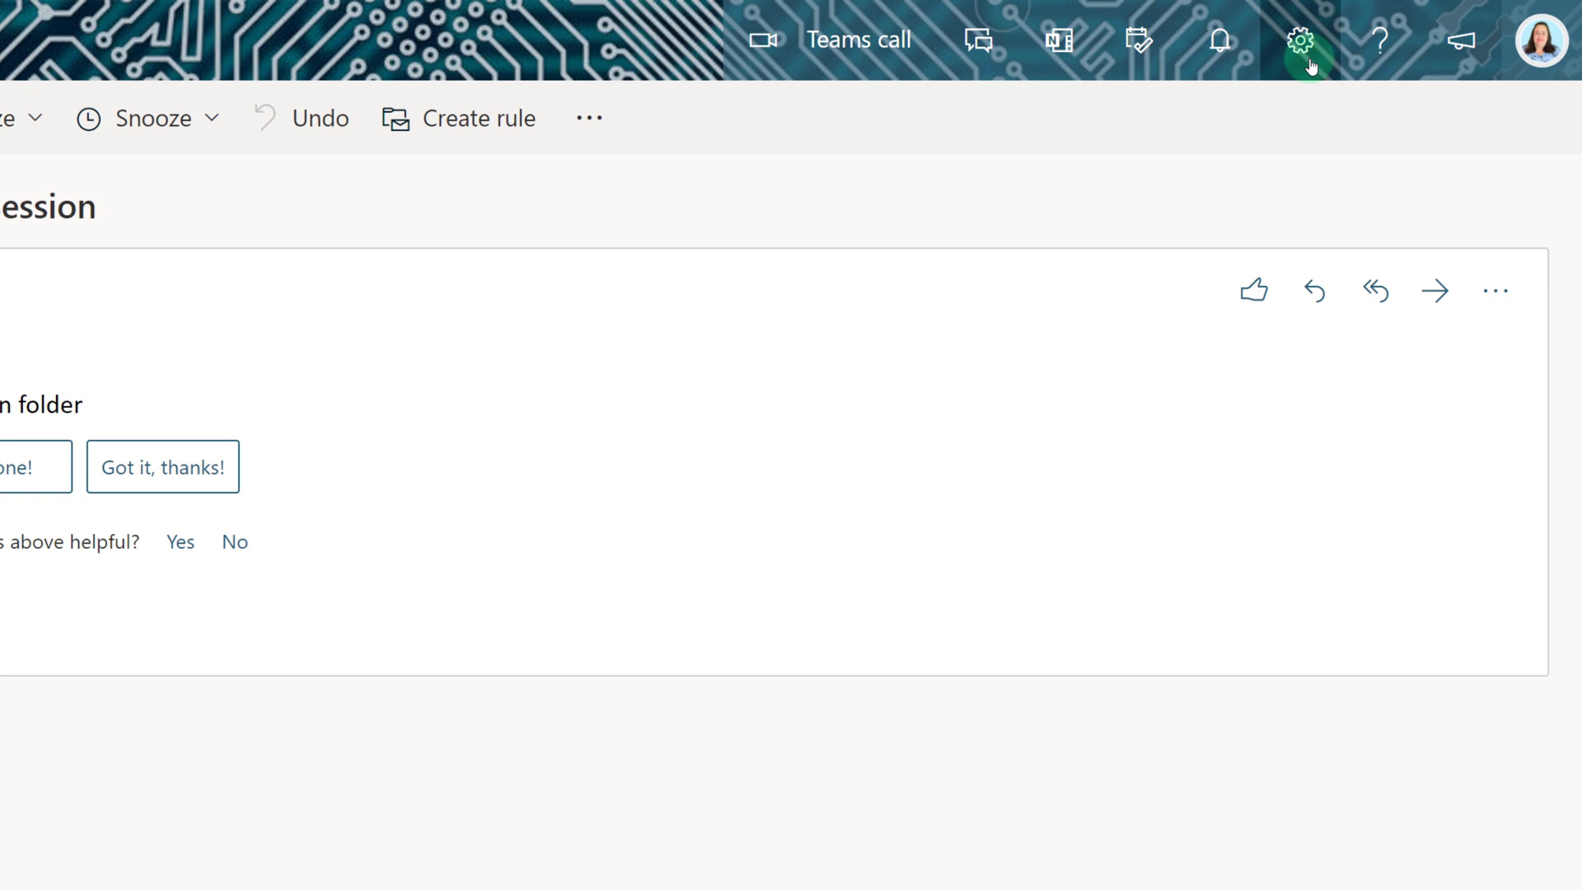
# Go to Settings > Mail > Rules and add a new blank rule
pyautogui.click(1267, 51)
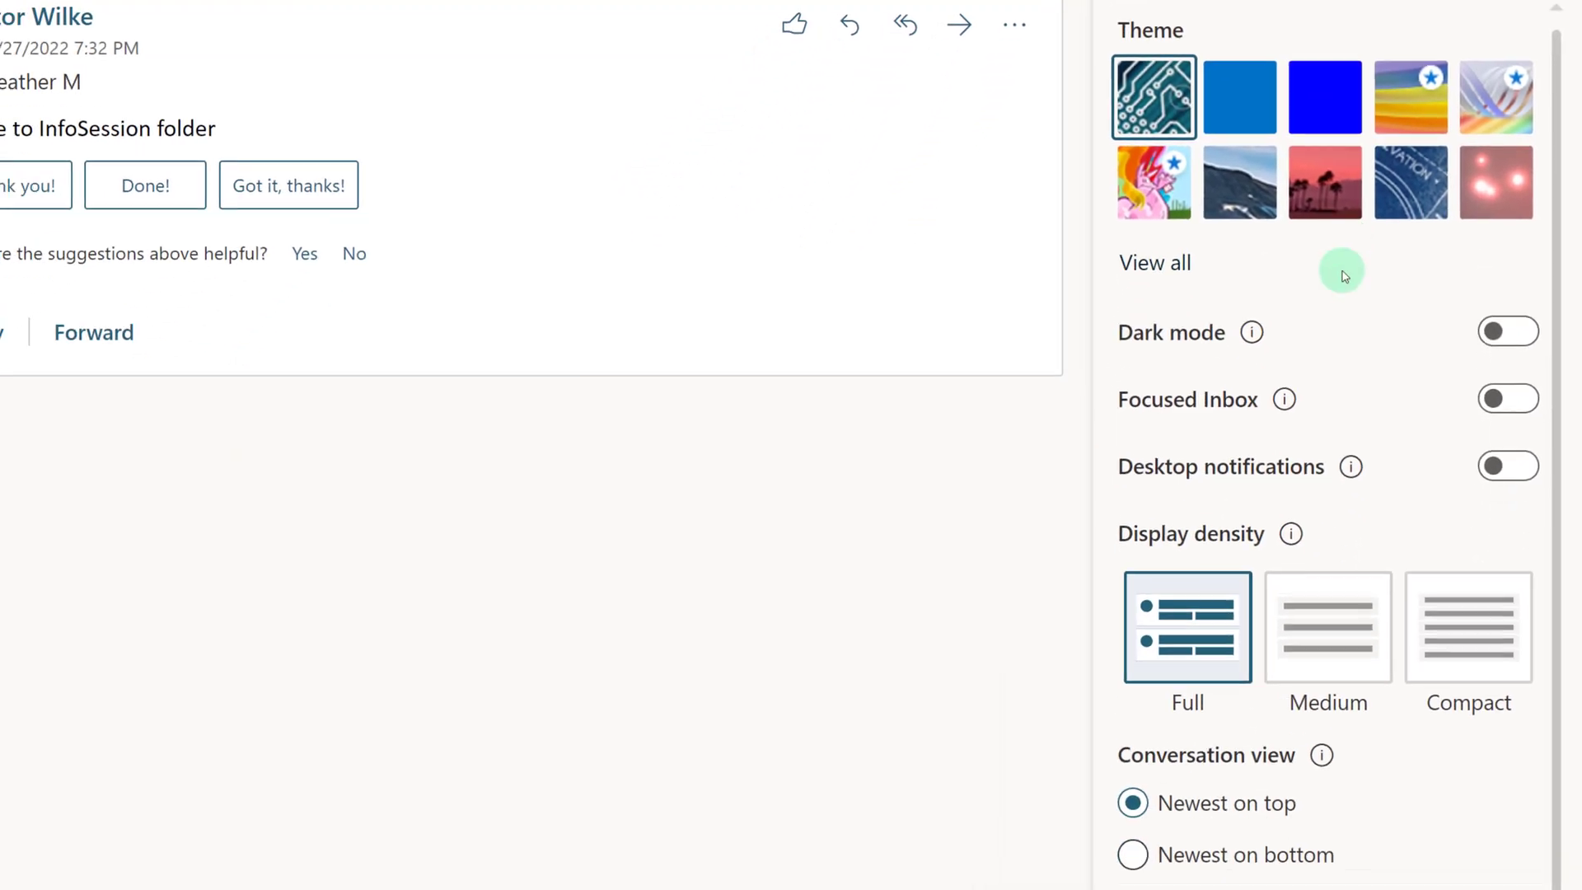
pyautogui.click(1307, 780)
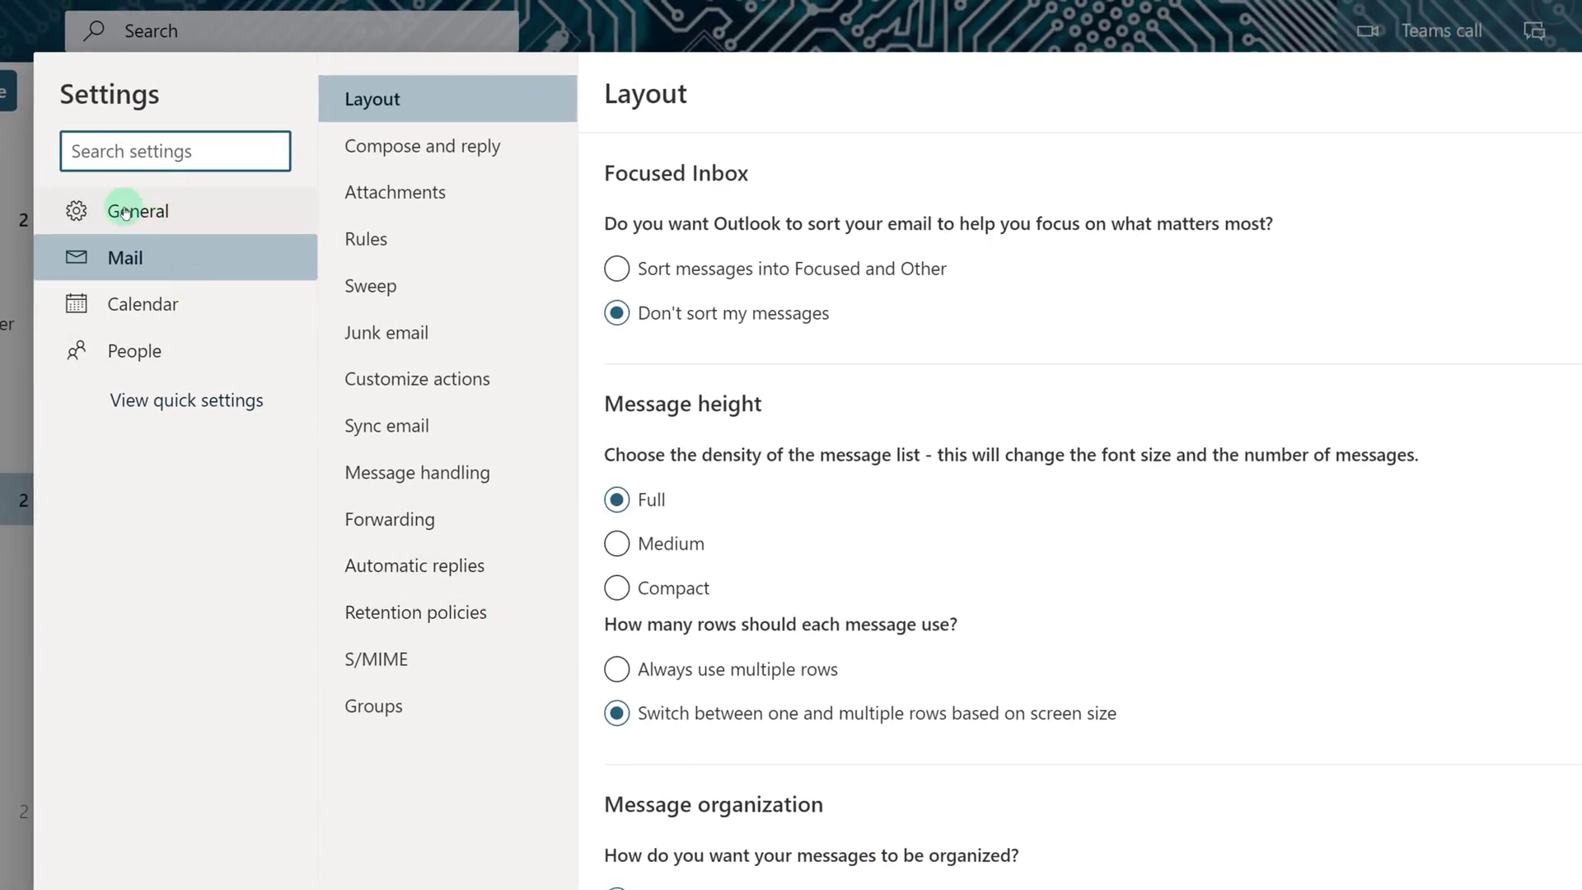
pyautogui.click(367, 246)
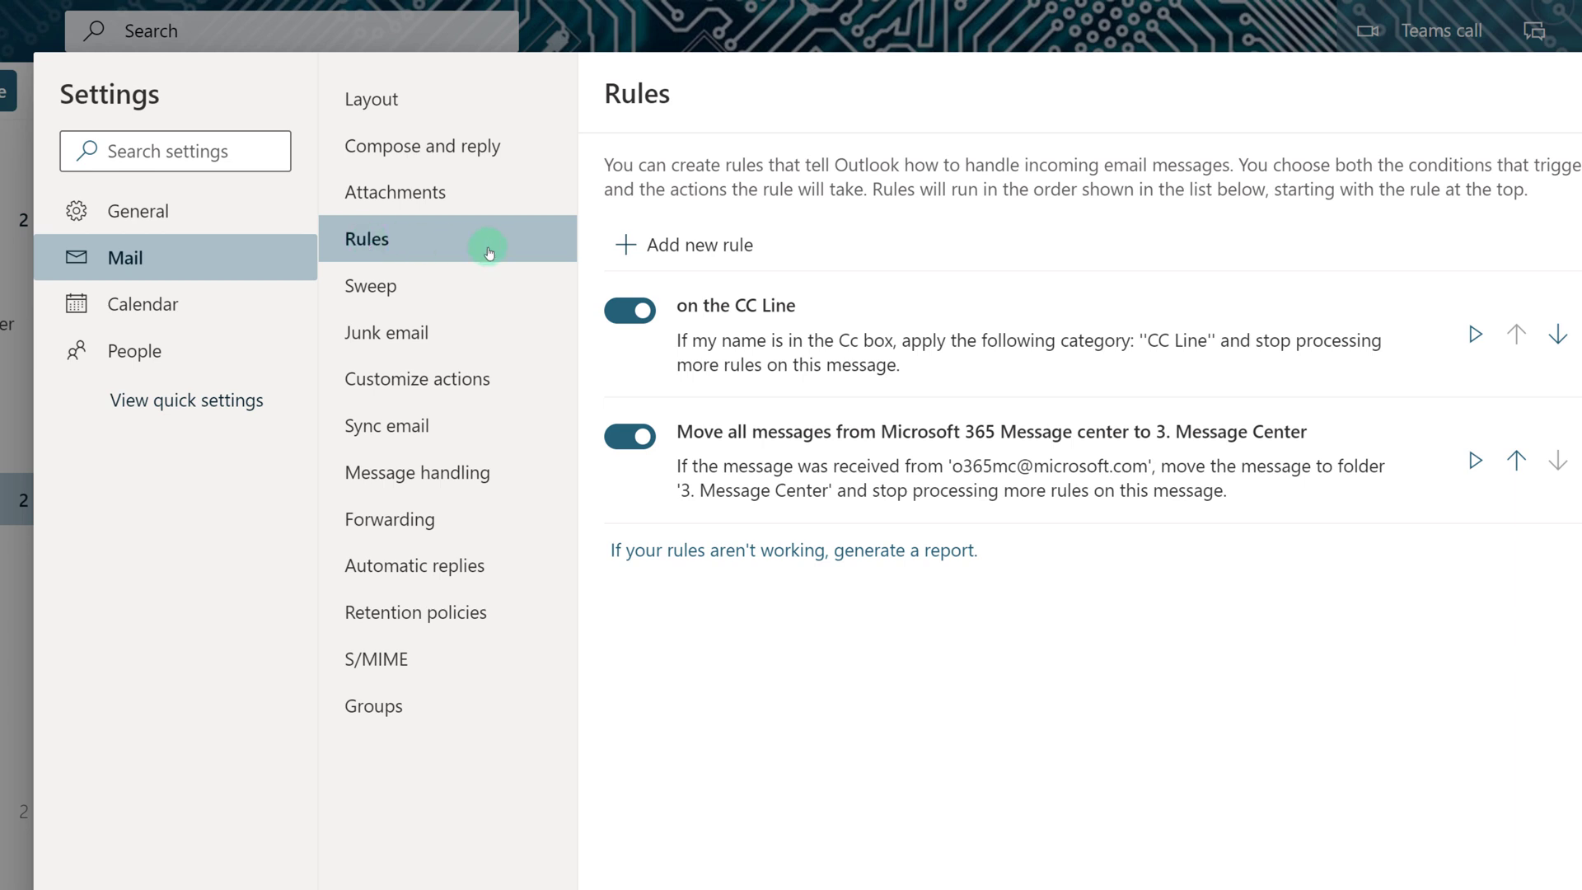
pyautogui.click(628, 245)
# Name the rule 'InfoSession Messages' matching subject or body keywords InfoSession and InfoSessions
pyautogui.click(739, 193)
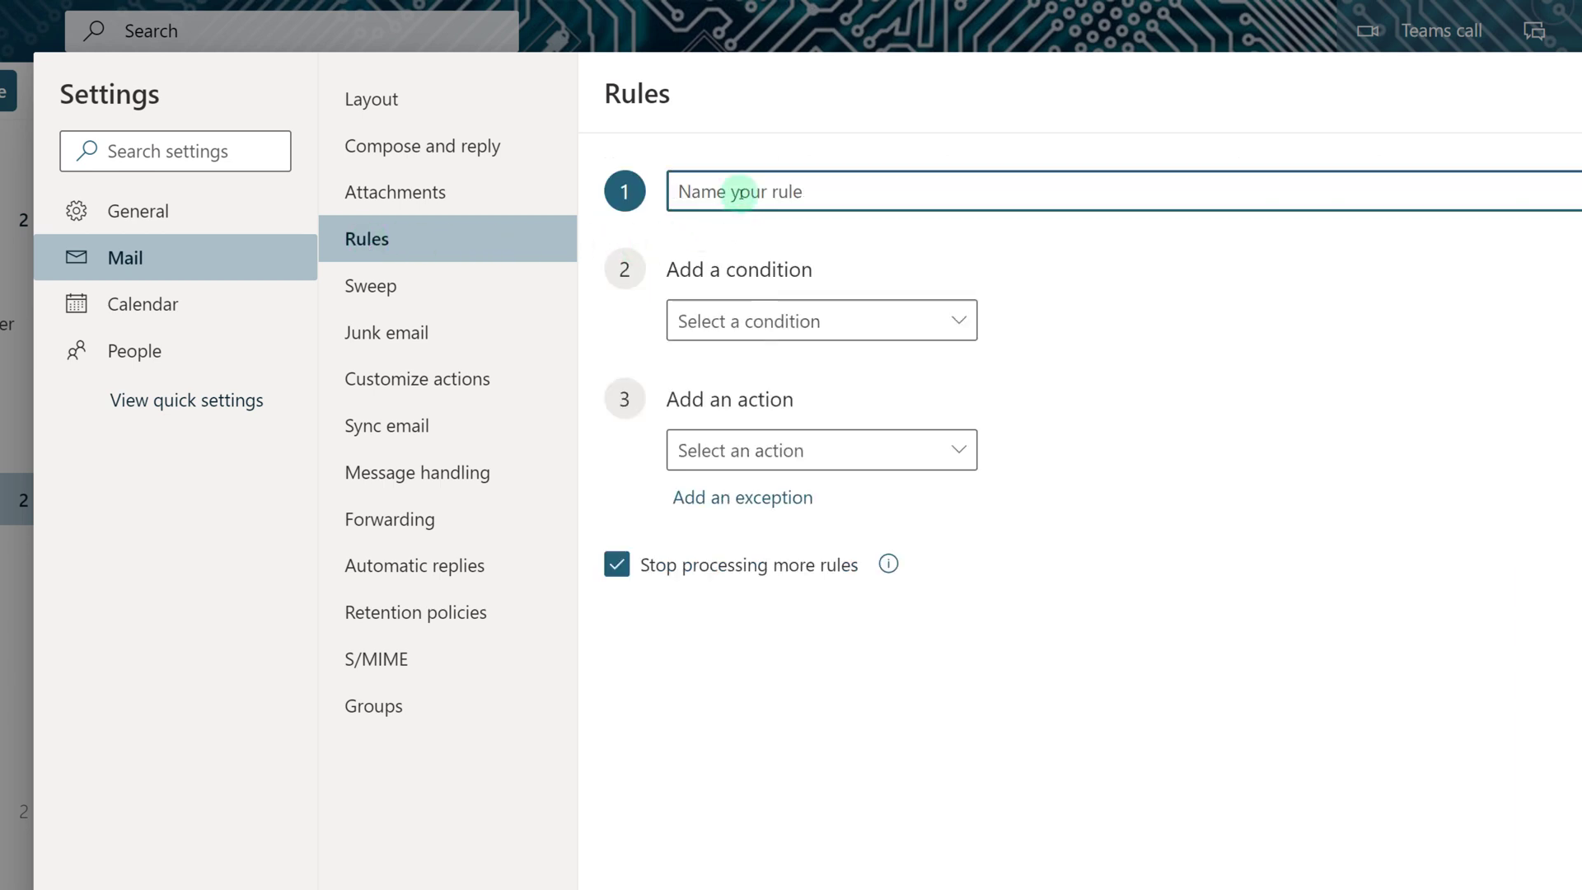
pyautogui.write('InfoSess')
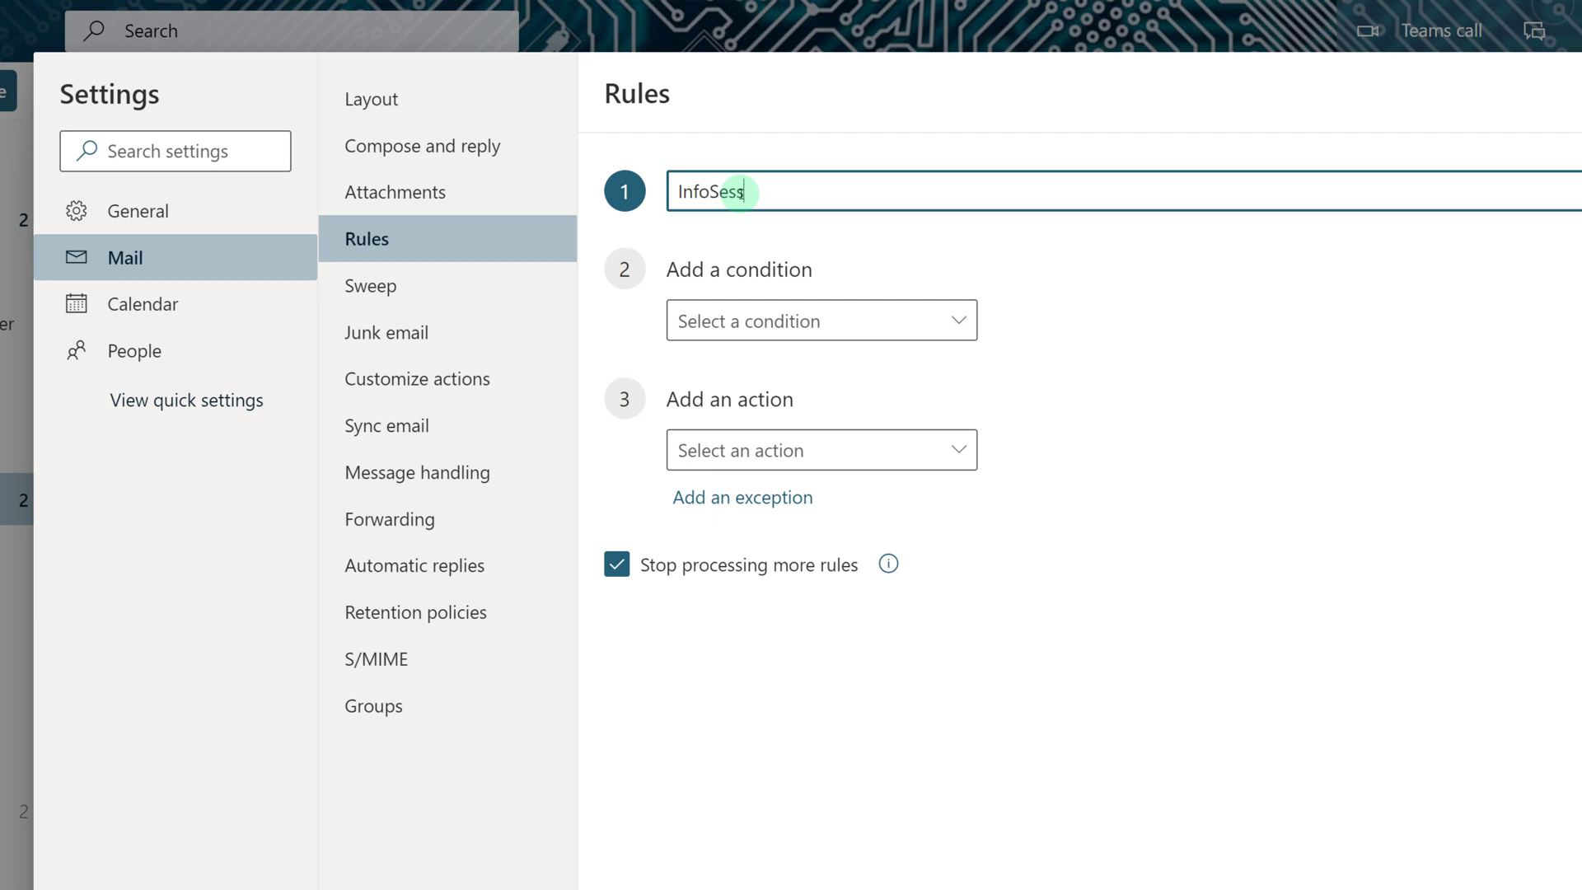
pyautogui.write('ion ')
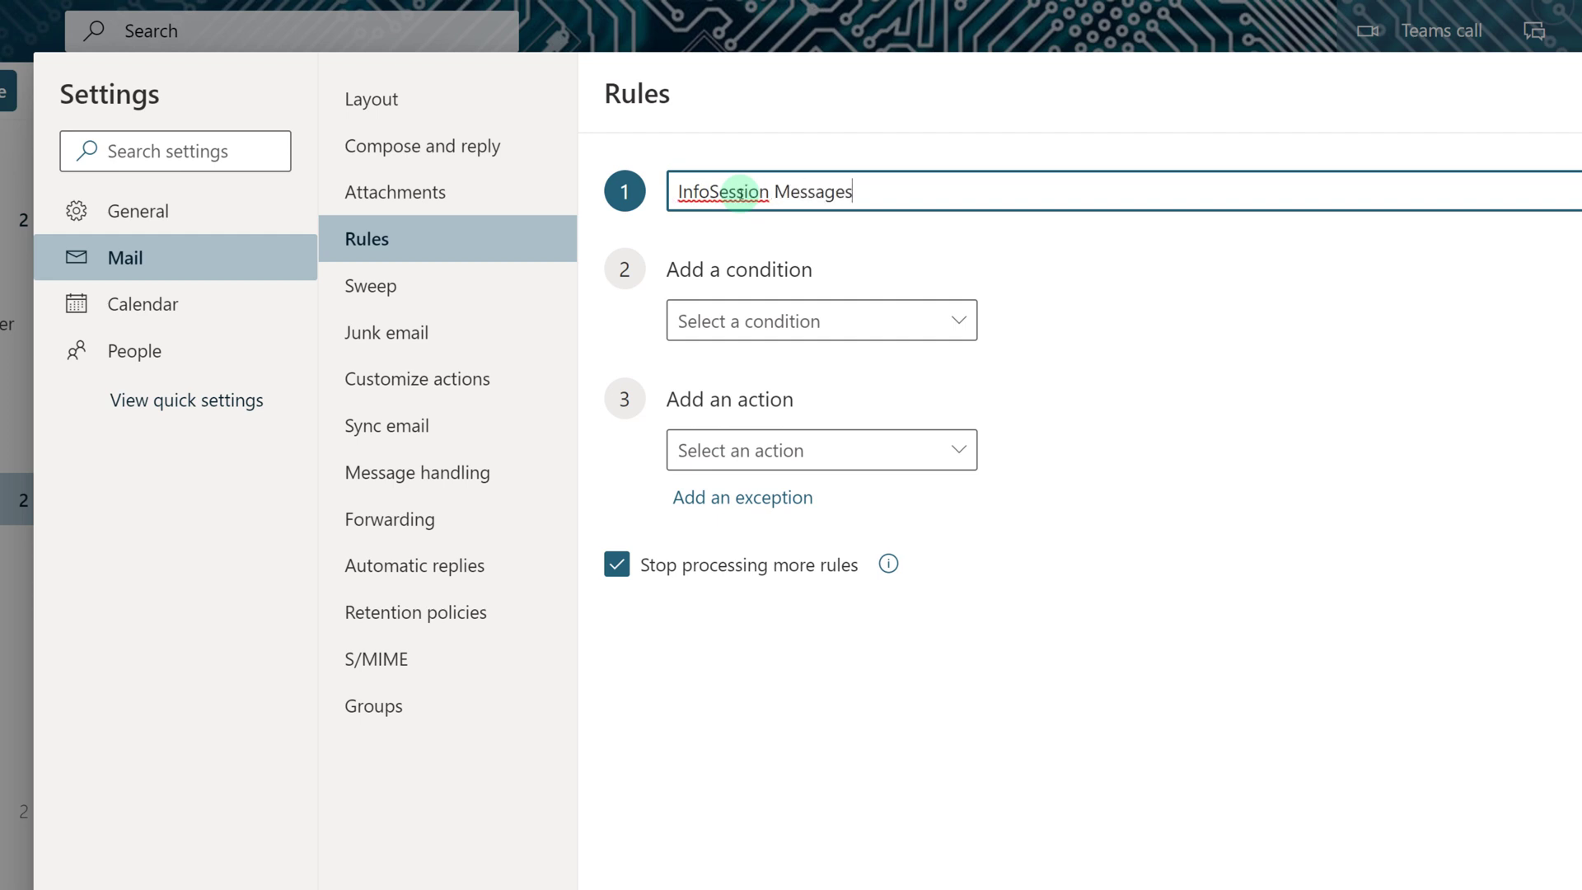
pyautogui.write('Messages')
pyautogui.click(958, 321)
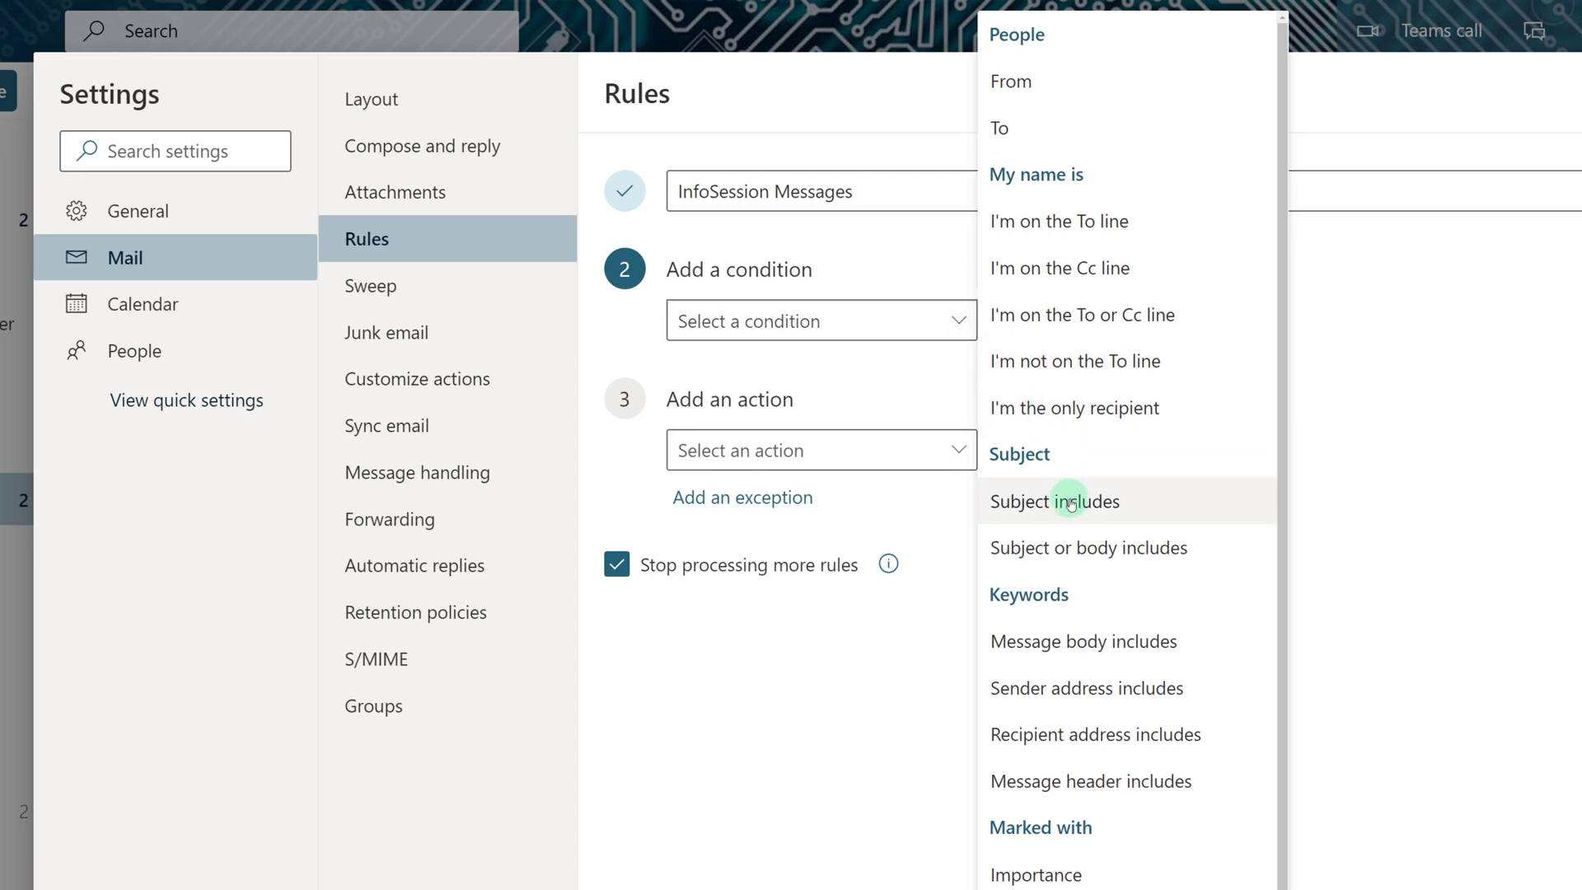
pyautogui.click(1079, 549)
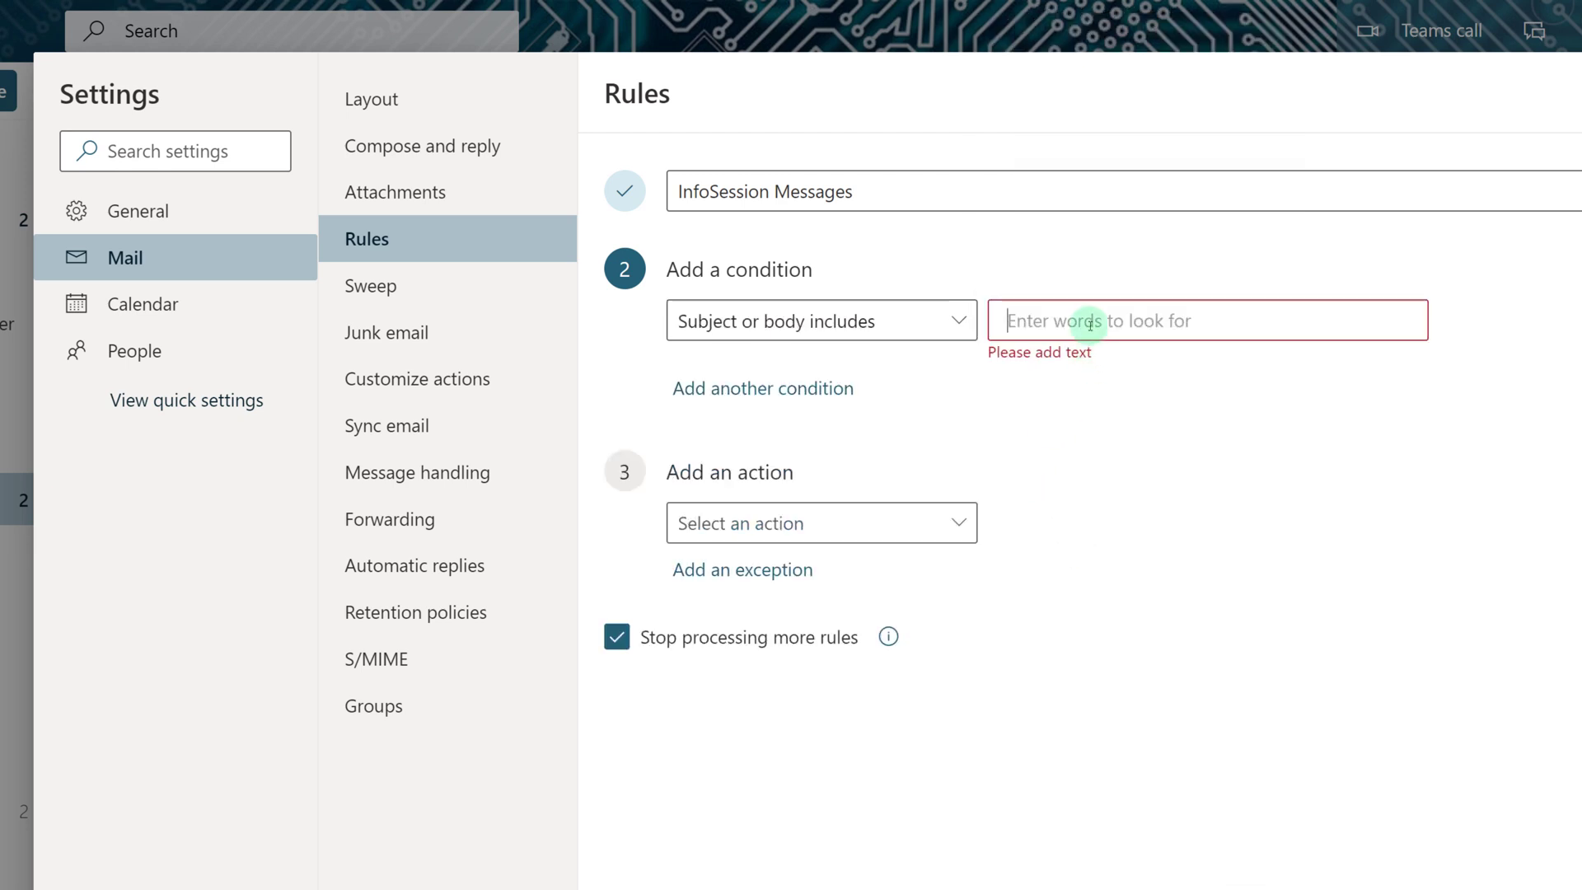
pyautogui.write('InfoSession')
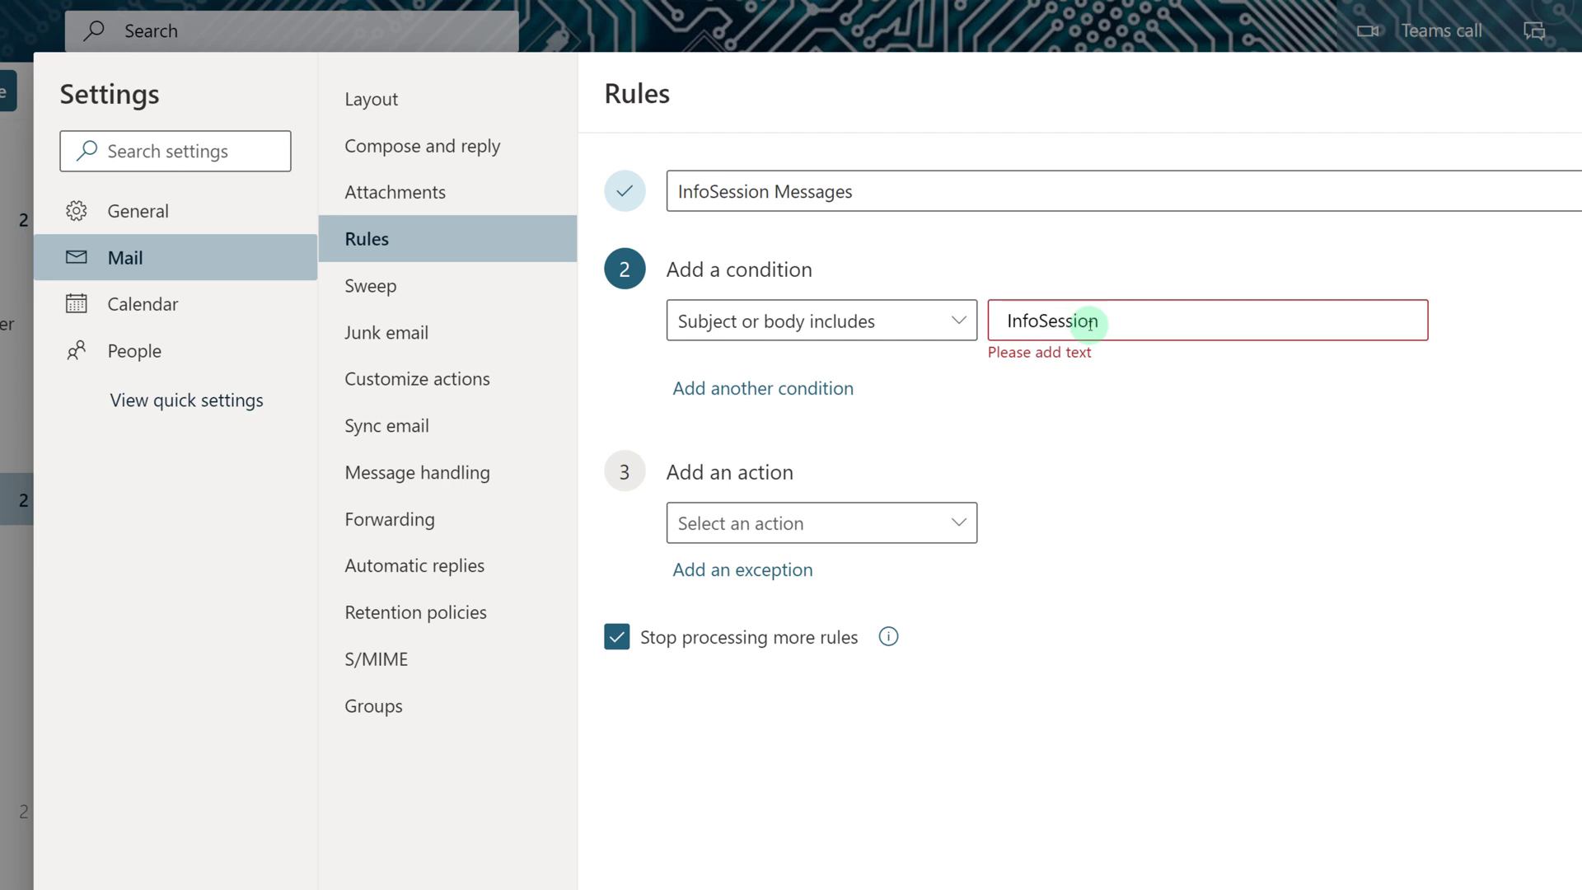
pyautogui.press('Return')
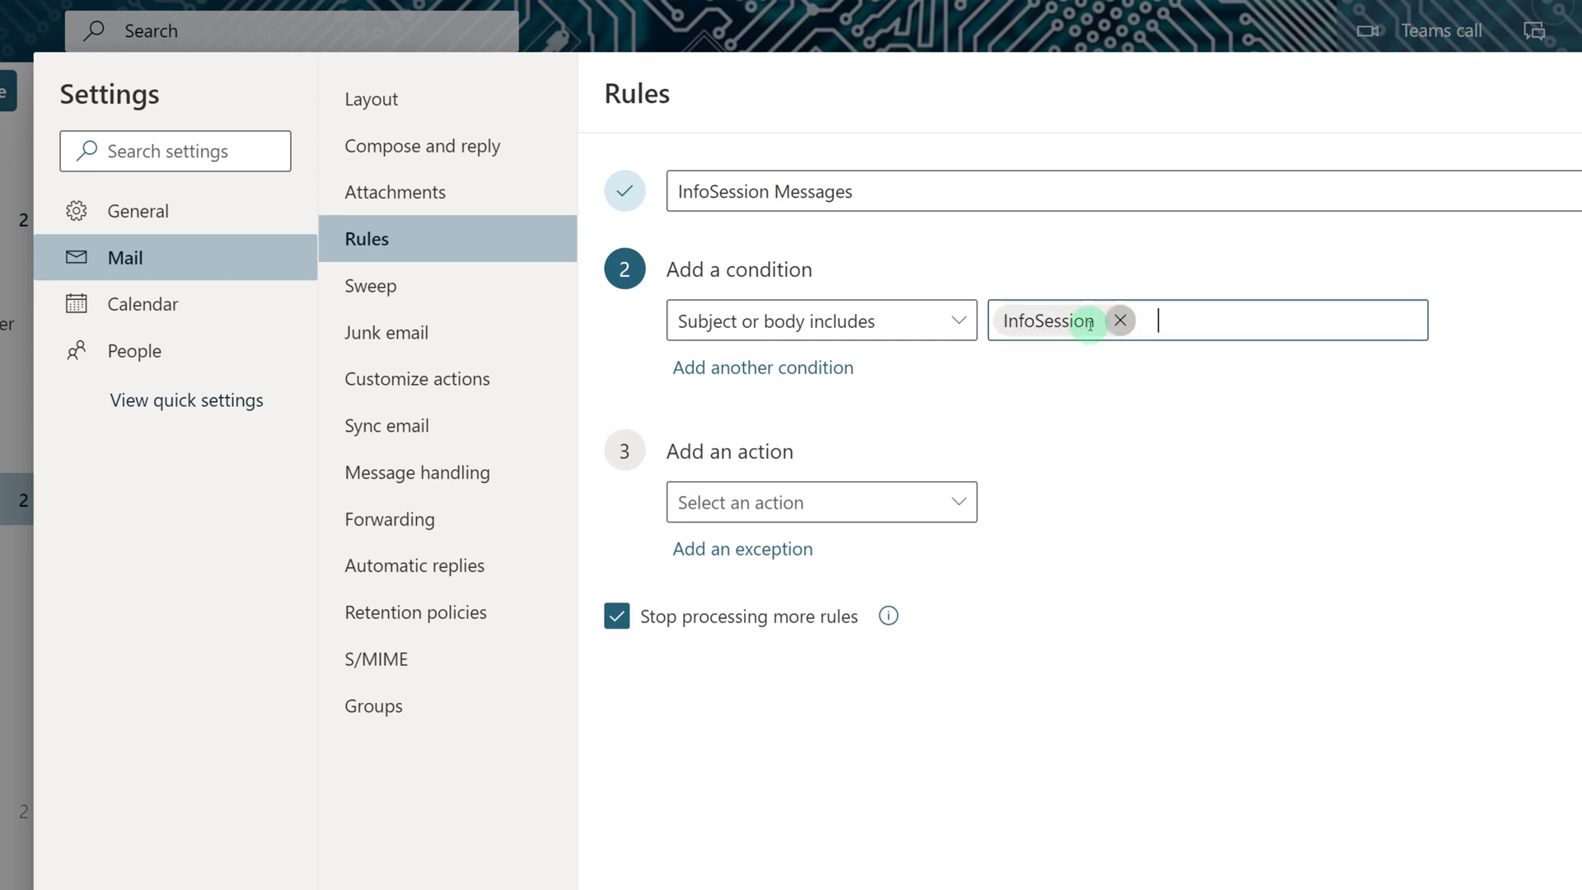
pyautogui.write('Info')
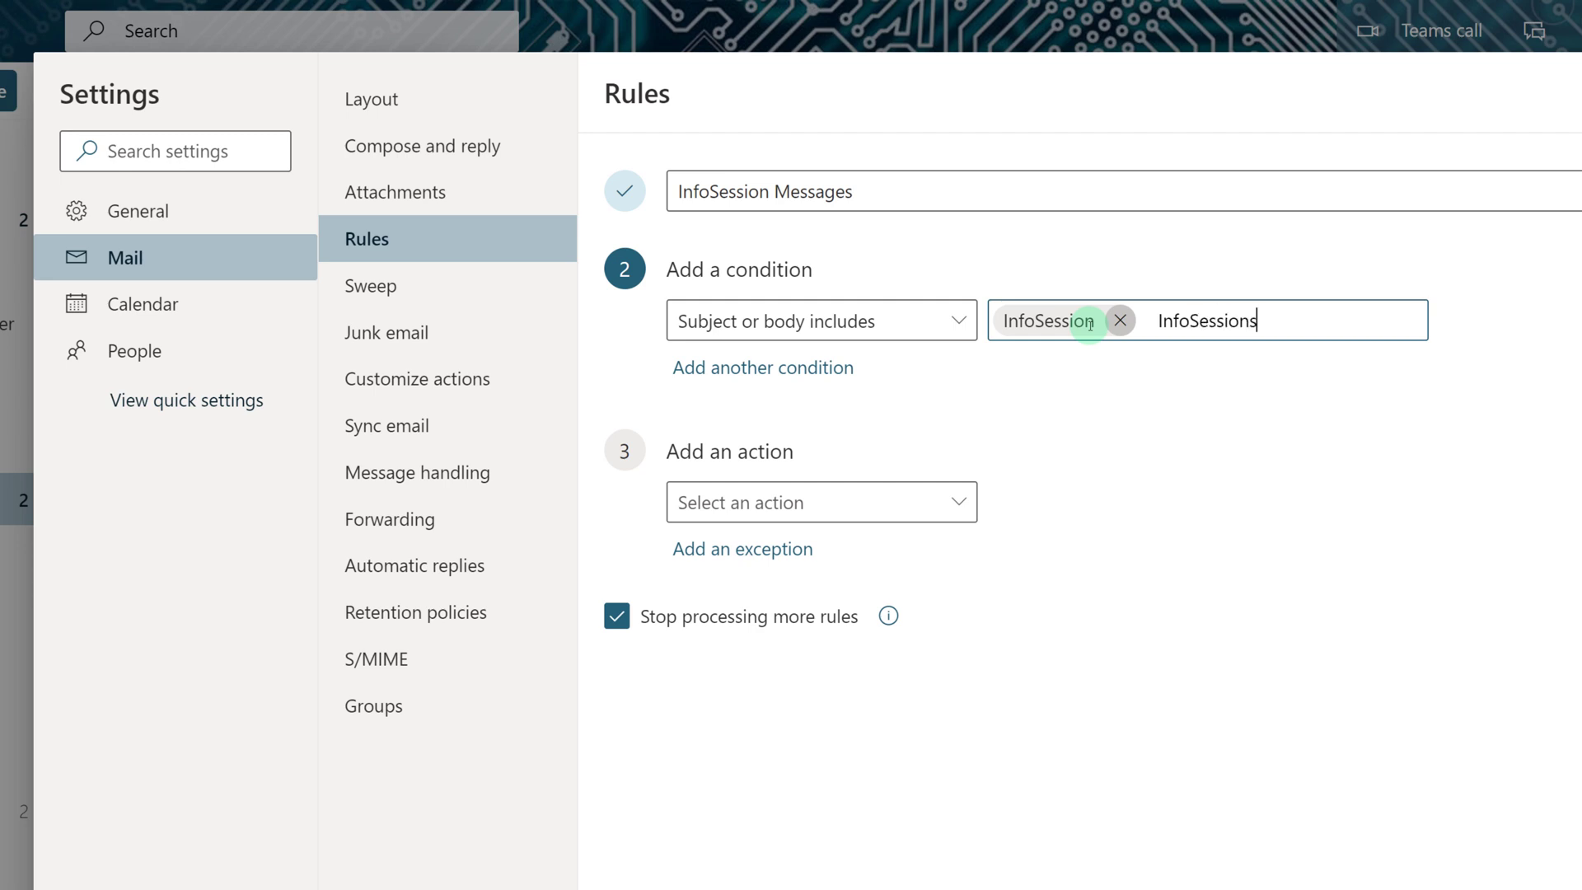
pyautogui.write('Sessions')
pyautogui.press('Return')
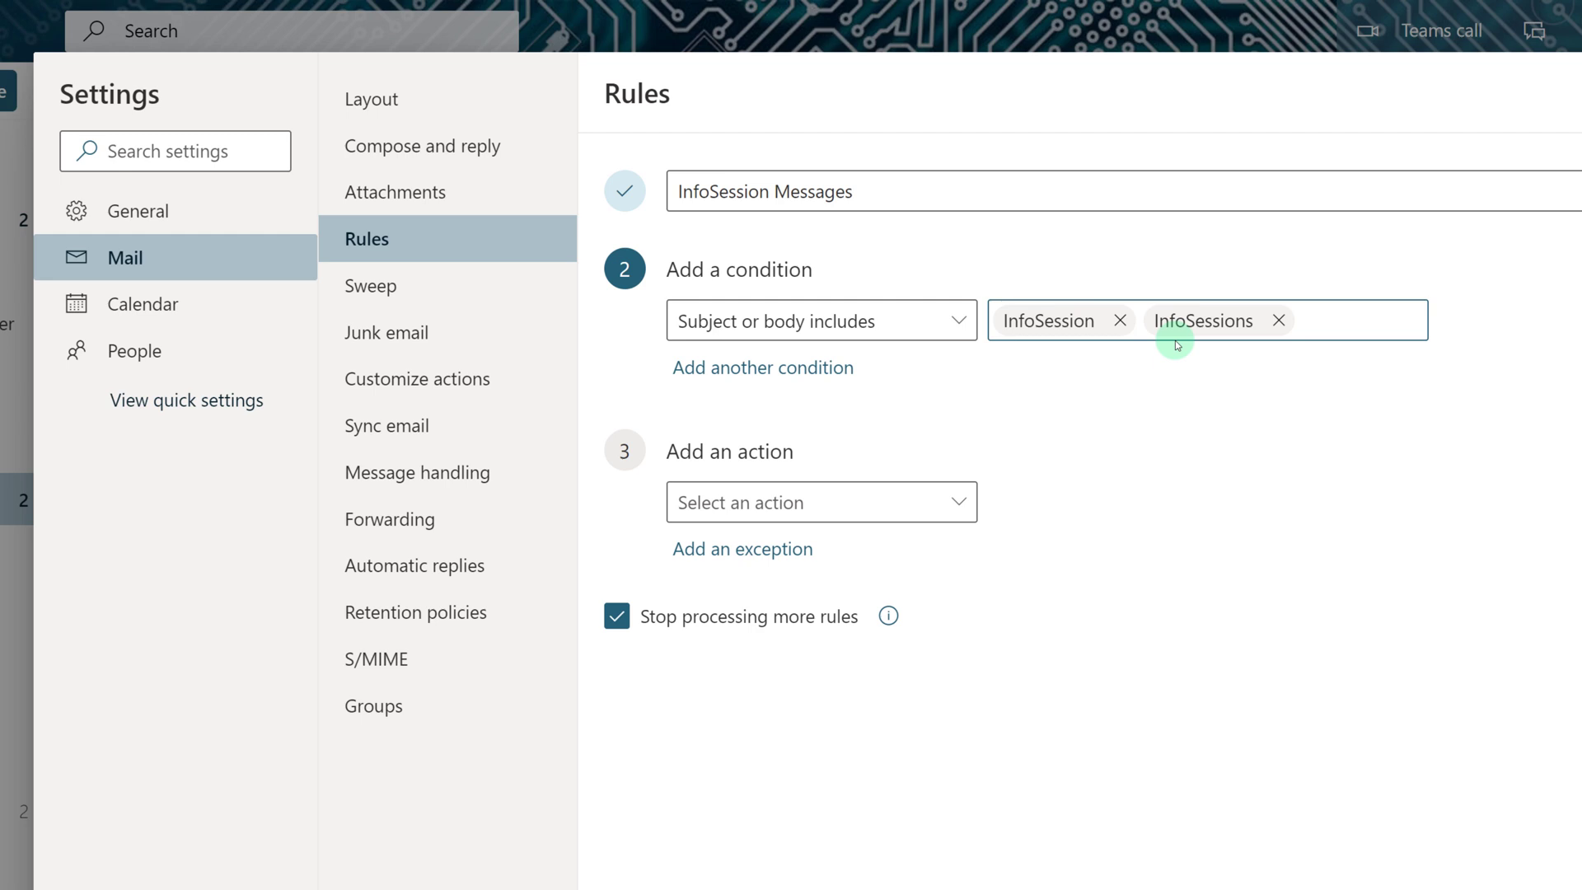
# Move matches to 1. InfoSessions, run the rule now, save it, and return to Inbox
pyautogui.click(974, 516)
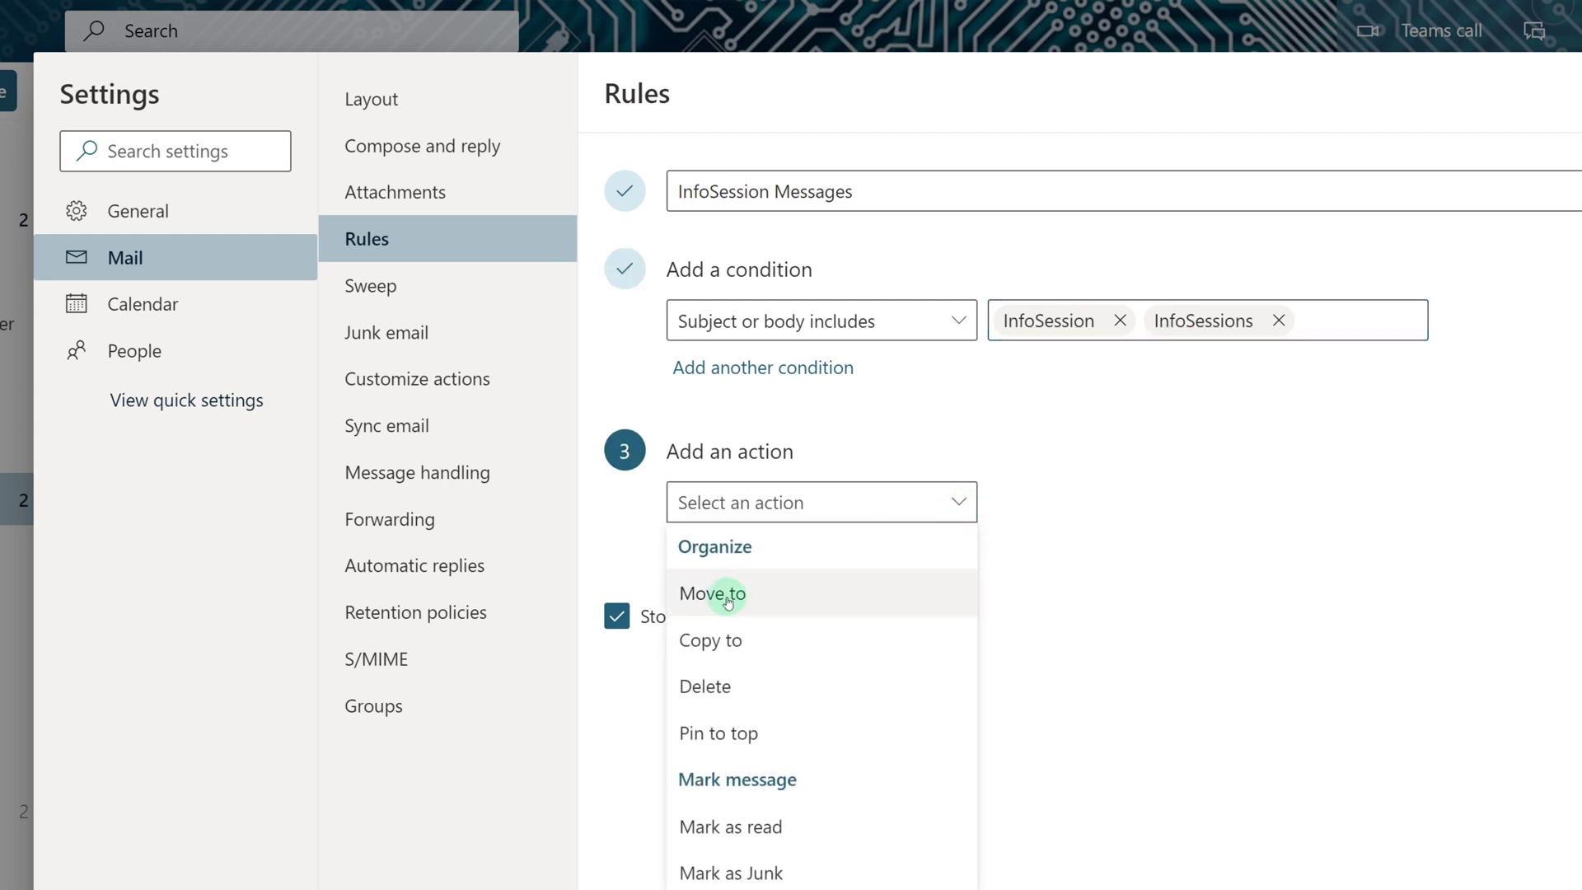
pyautogui.click(728, 593)
pyautogui.click(1321, 502)
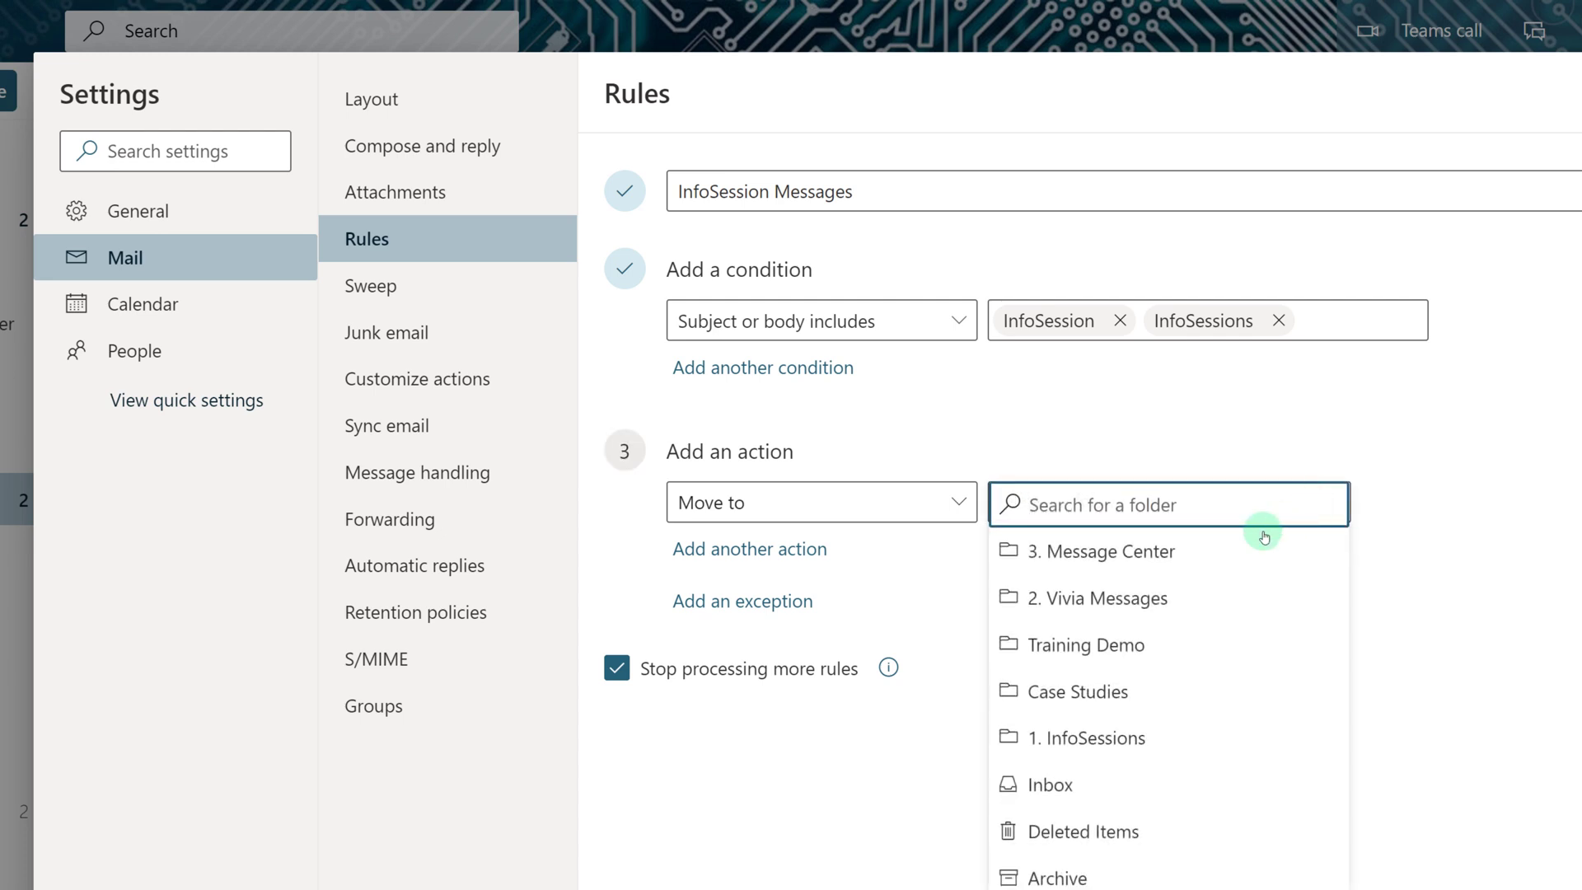
pyautogui.click(1086, 738)
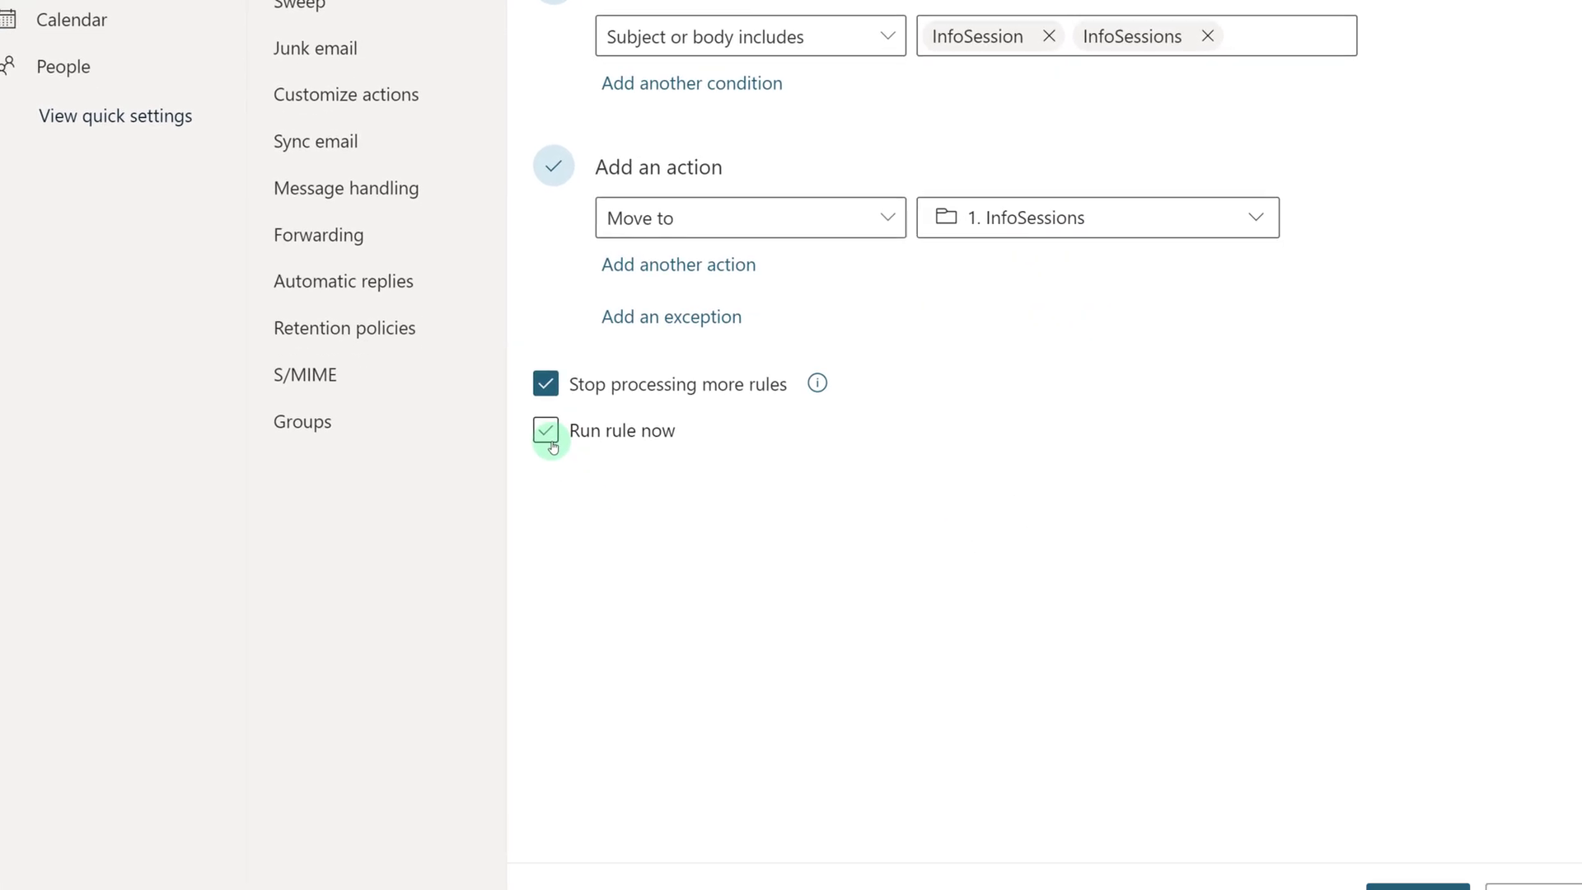
pyautogui.click(531, 371)
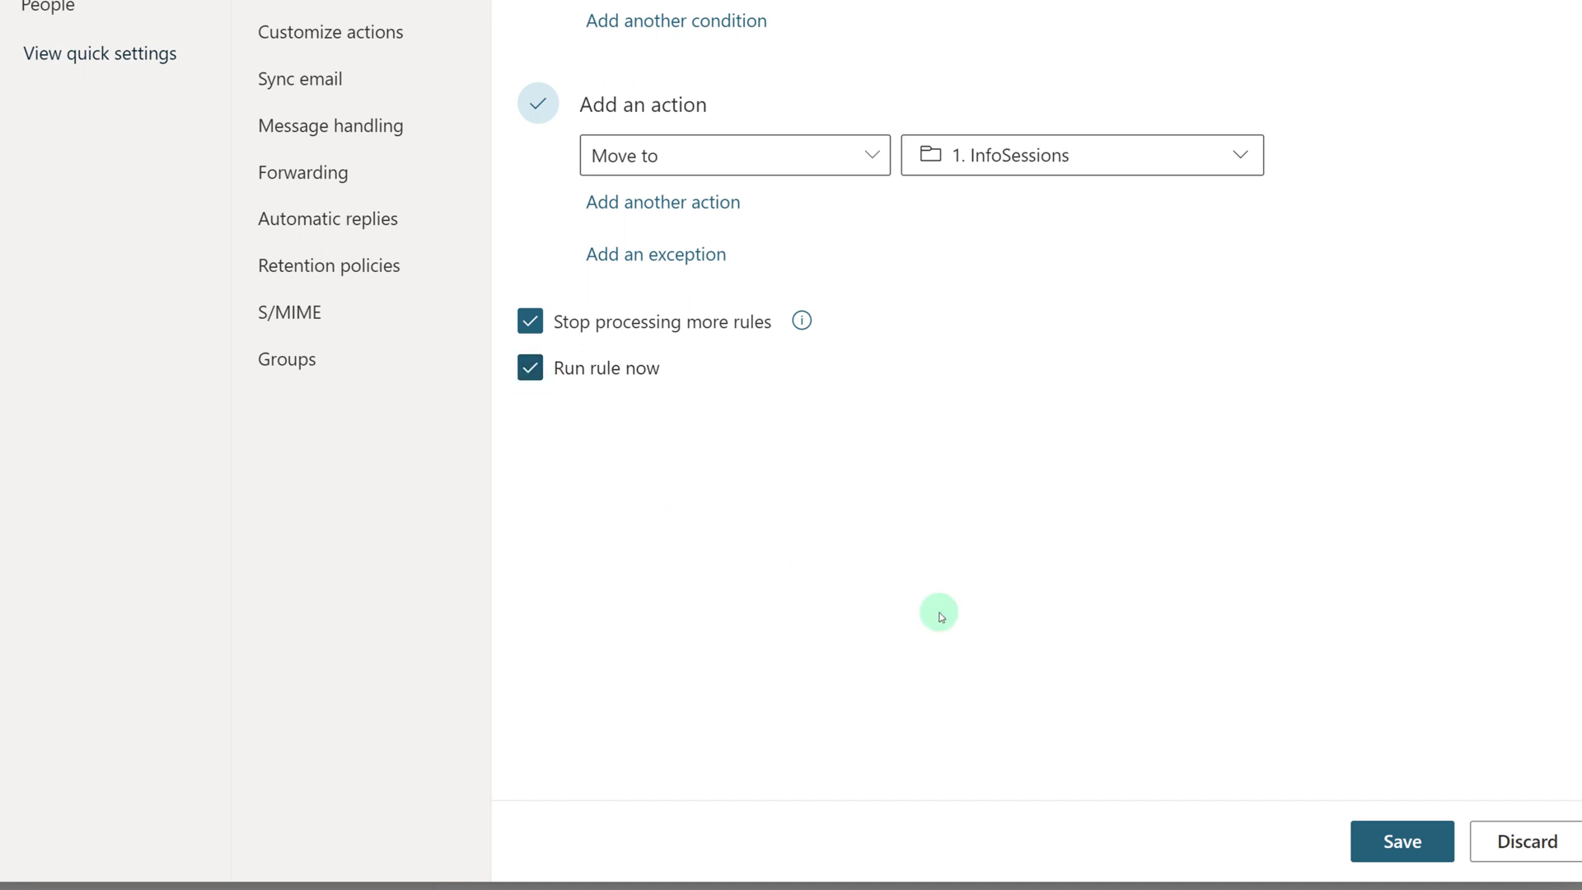
pyautogui.click(1404, 841)
pyautogui.click(169, 499)
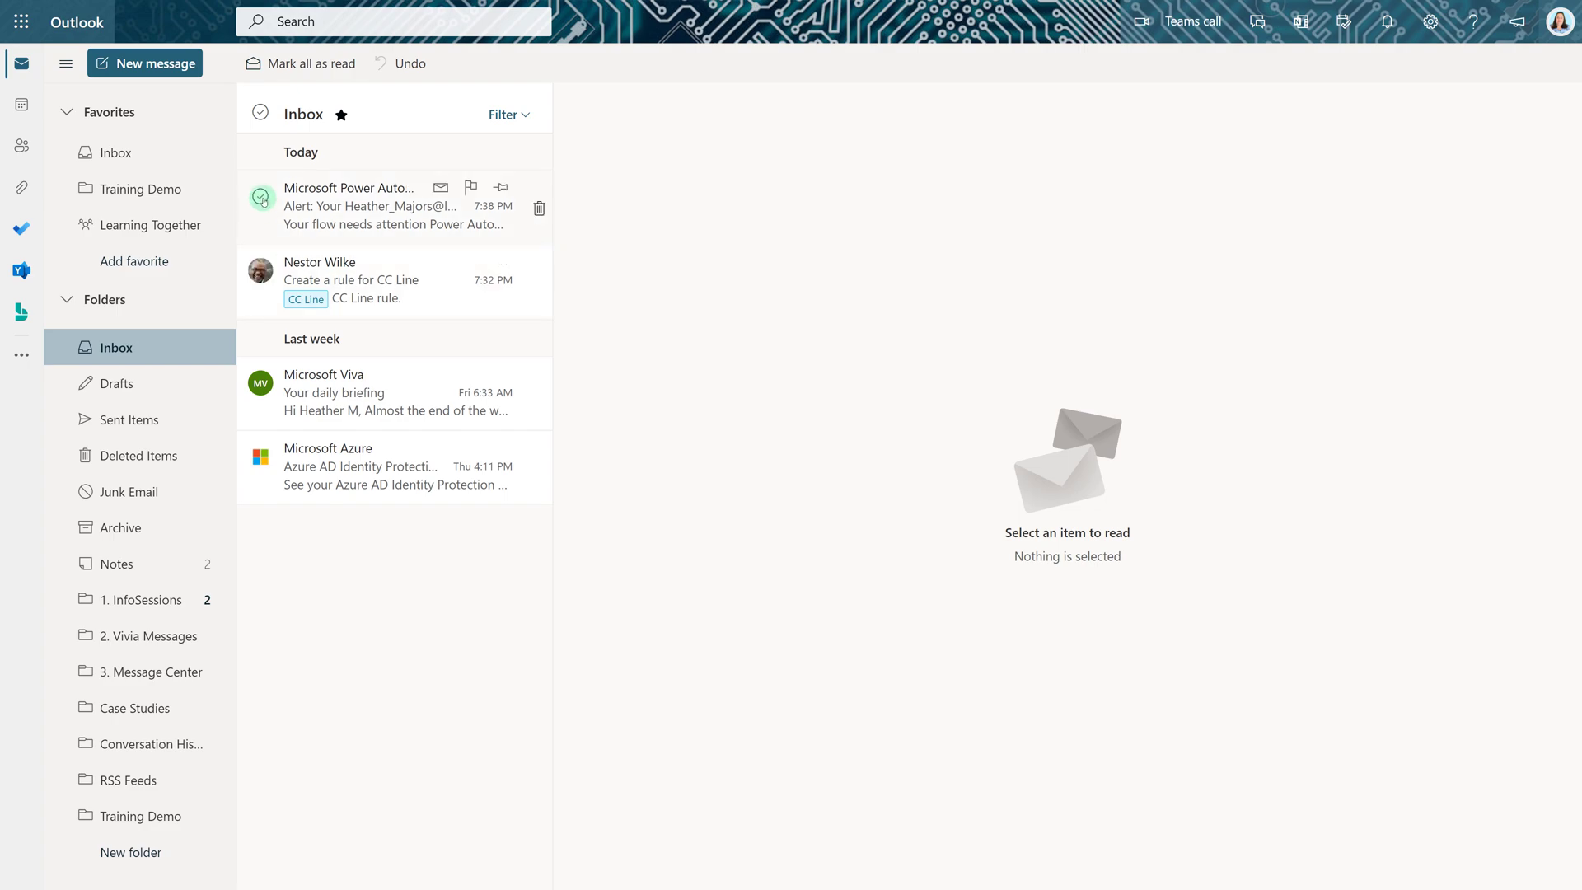
# Sweep all Microsoft Power Automate messages from the Inbox into Deleted Items
pyautogui.click(262, 220)
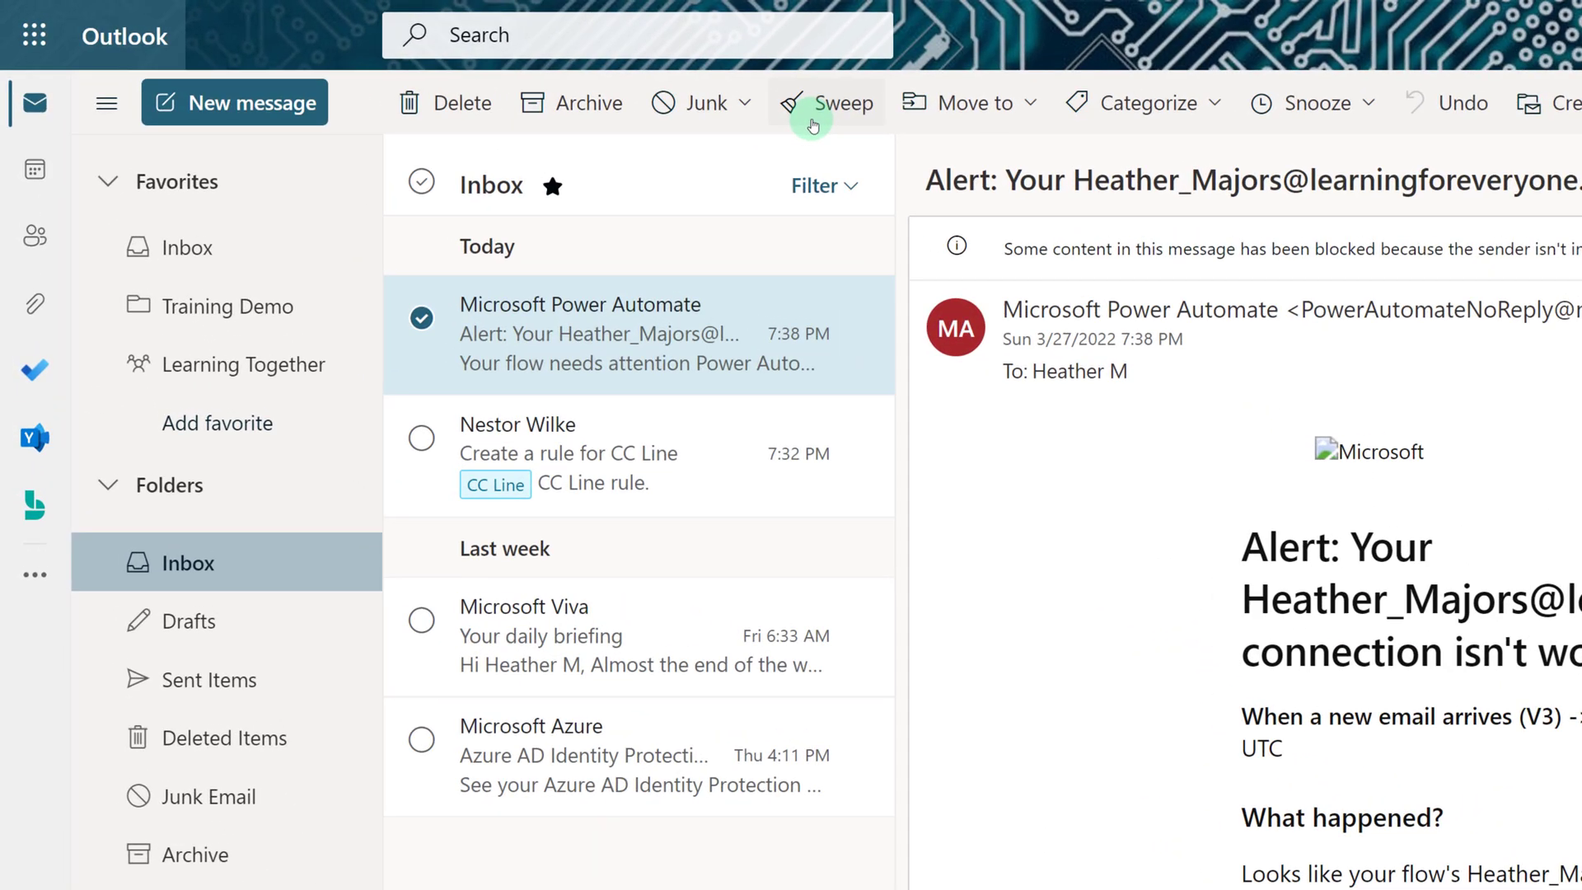
pyautogui.click(842, 105)
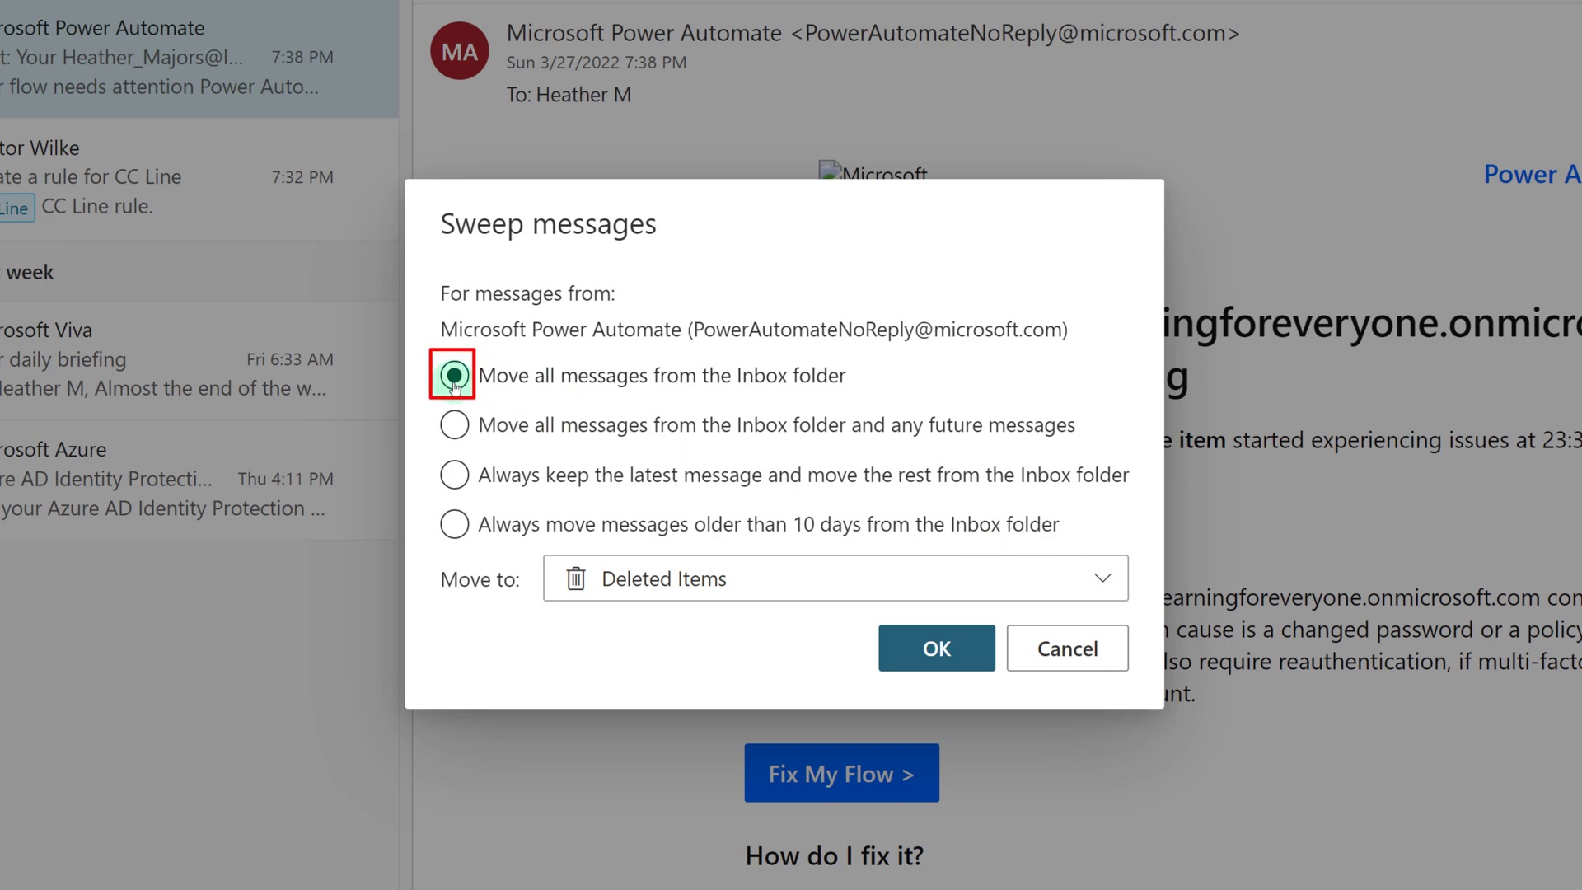
pyautogui.click(941, 662)
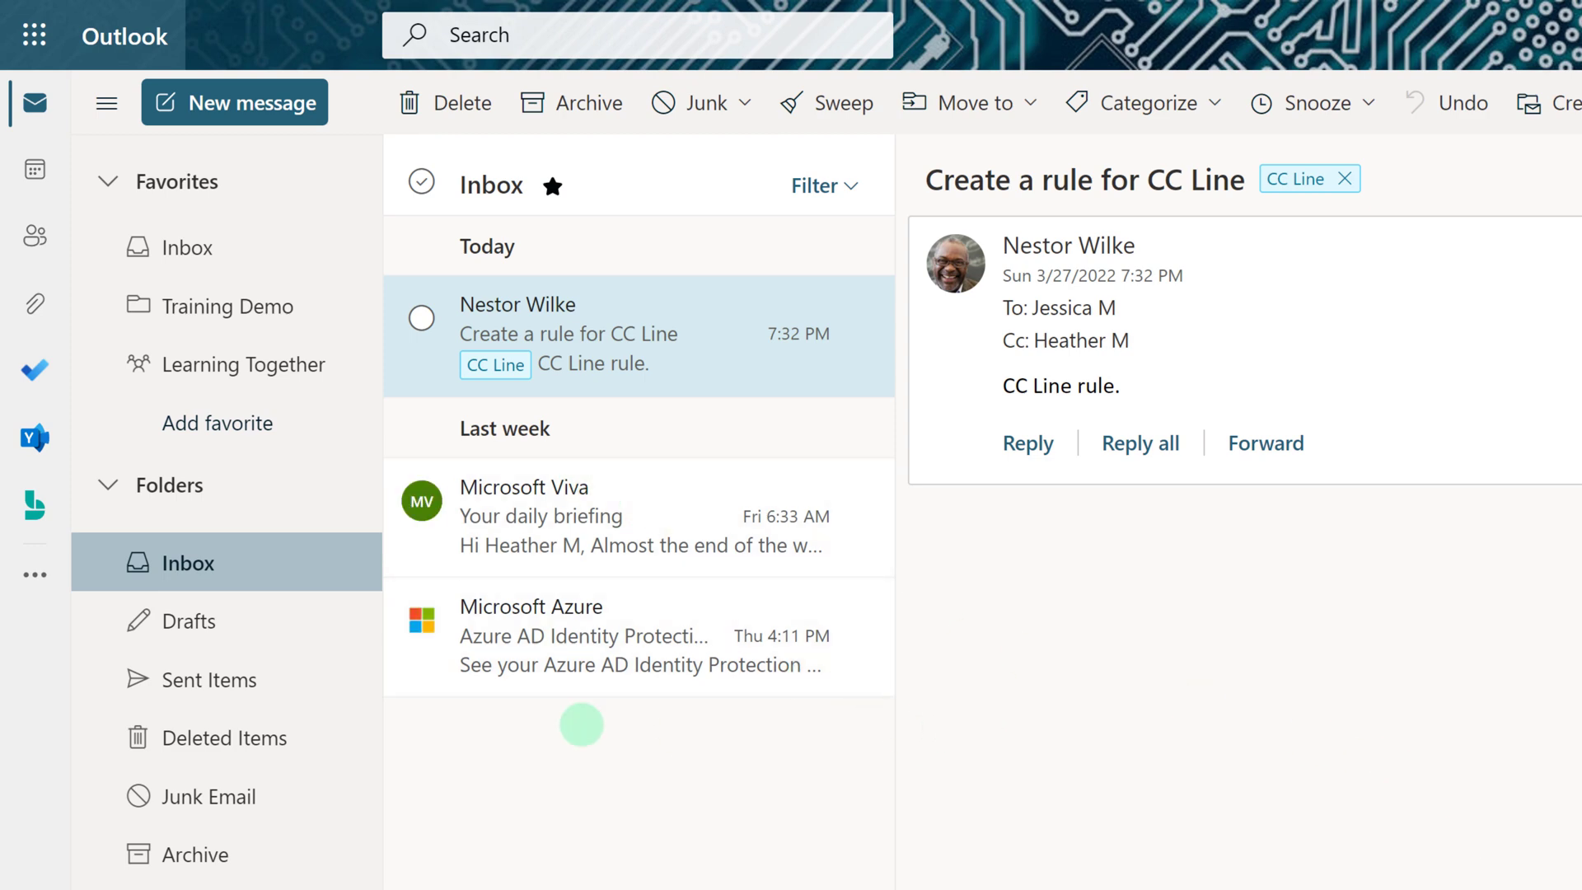
# Sweep the Microsoft Viva daily briefing sender's current and future messages into 2. Vivia Messages
pyautogui.click(421, 501)
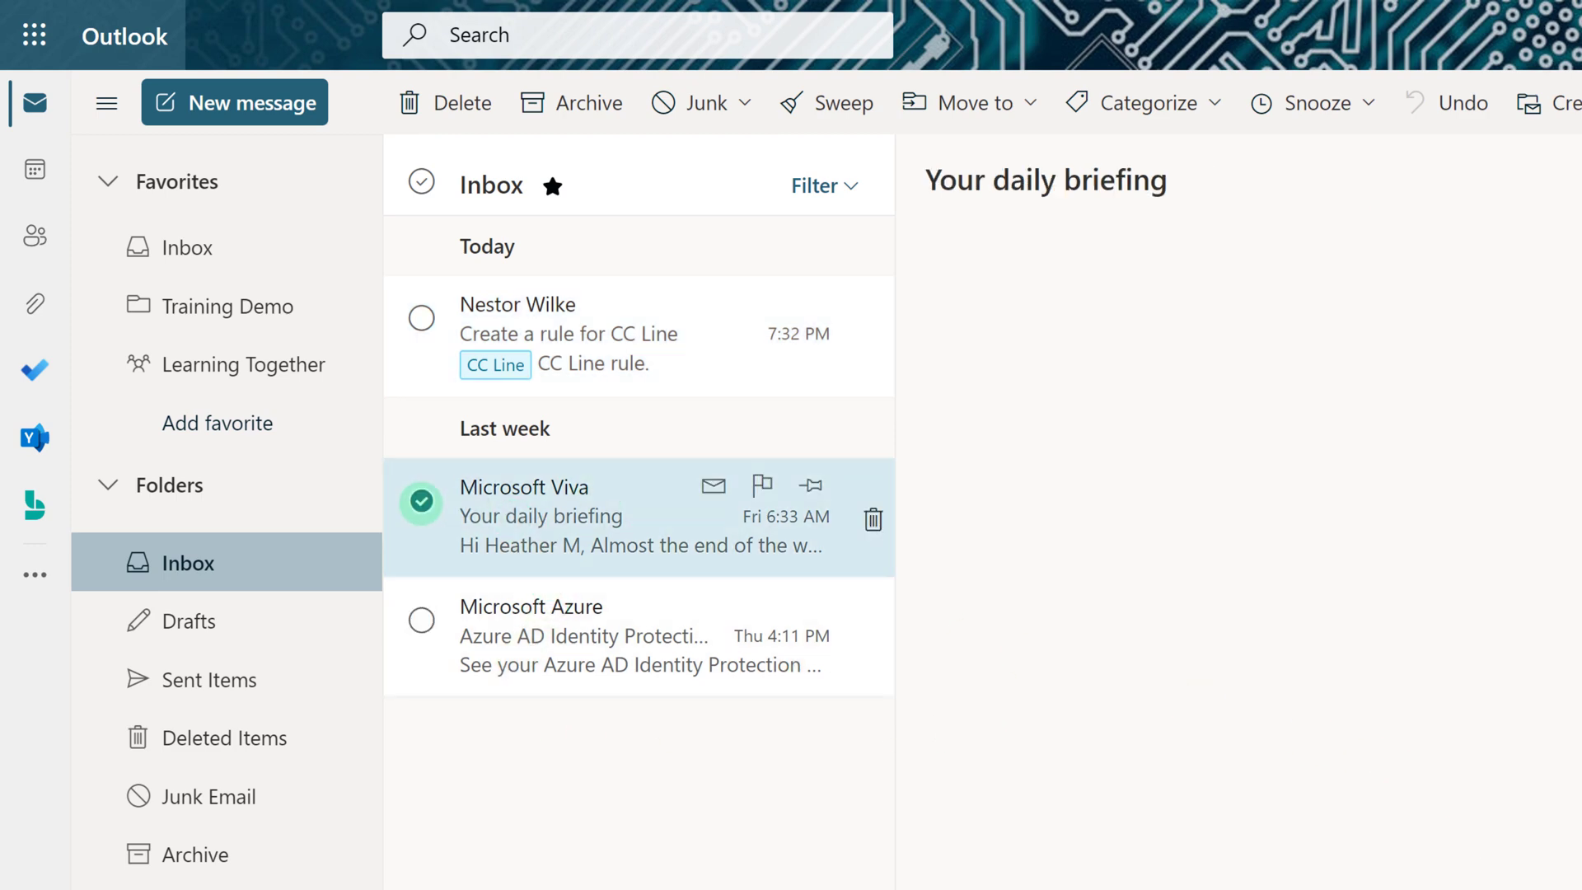
pyautogui.click(826, 101)
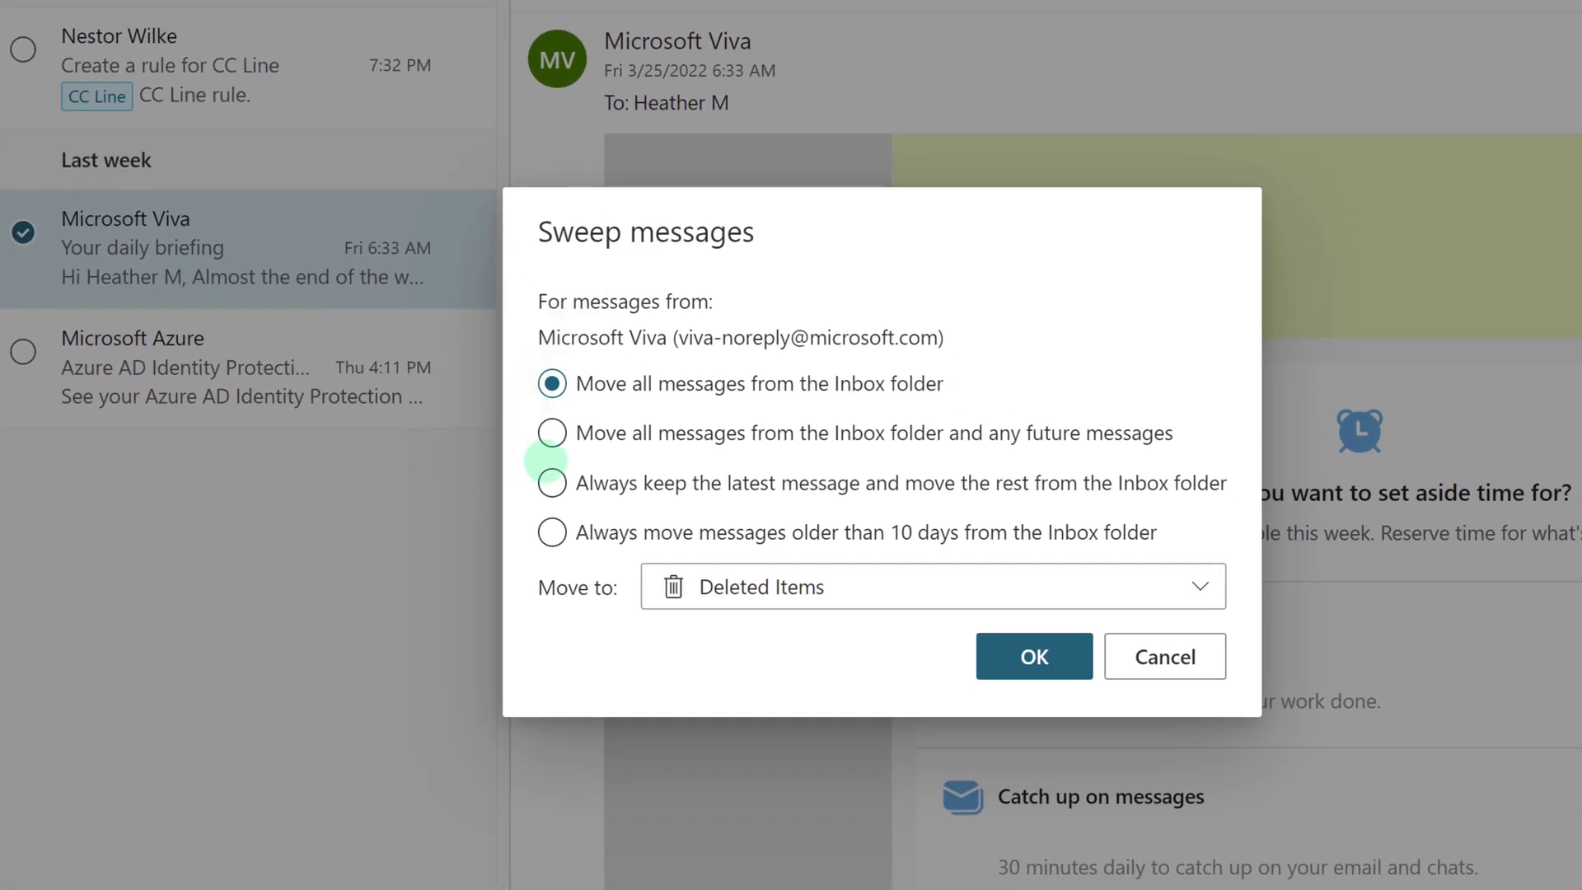
pyautogui.click(552, 433)
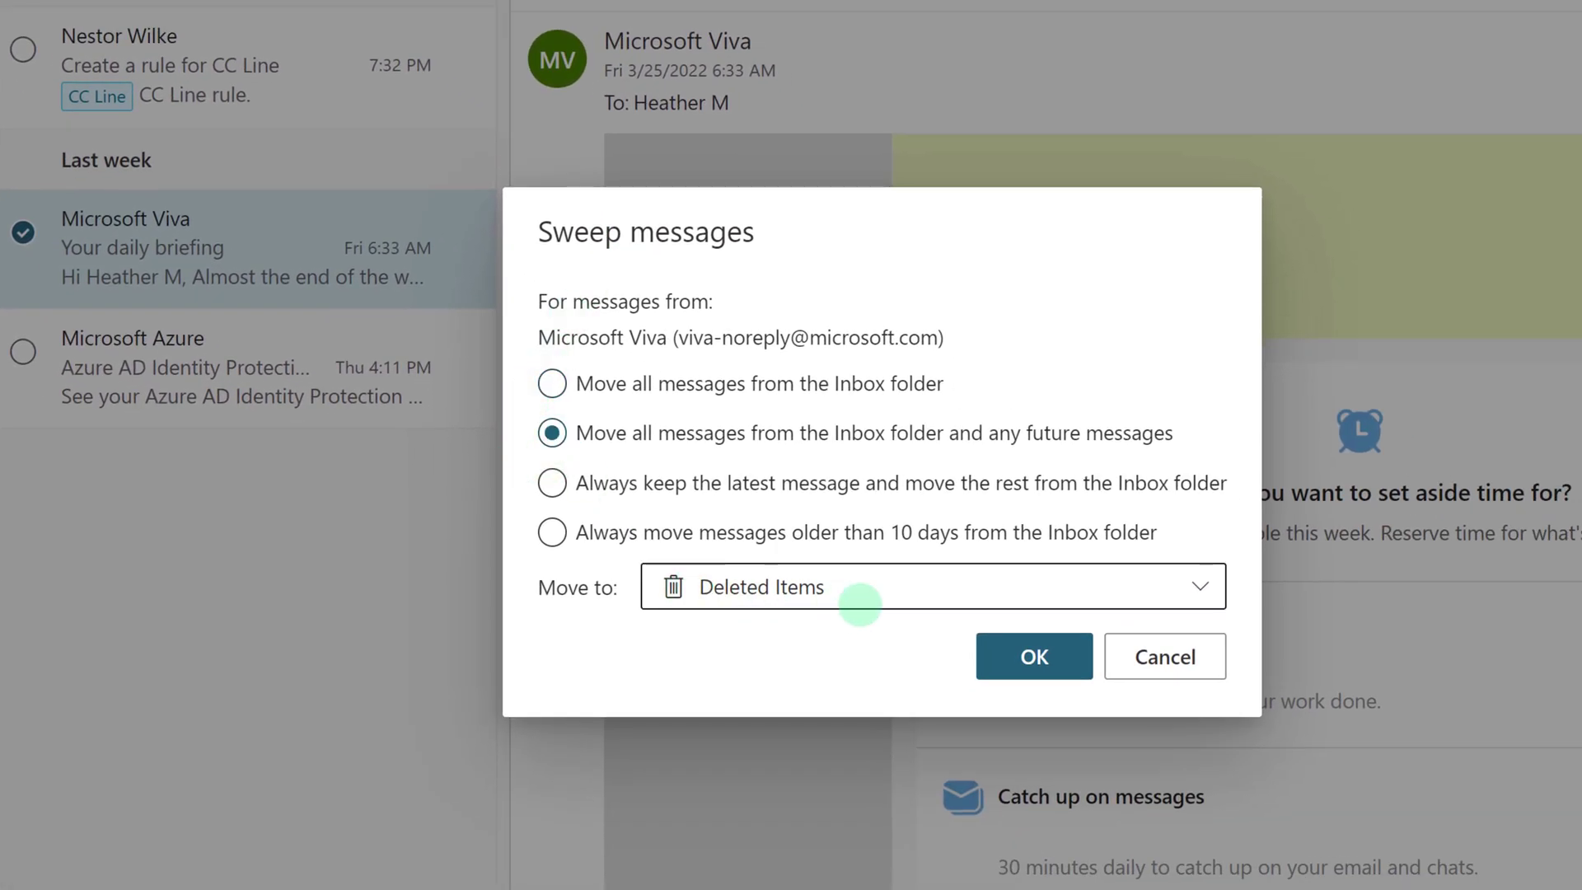
pyautogui.click(1199, 587)
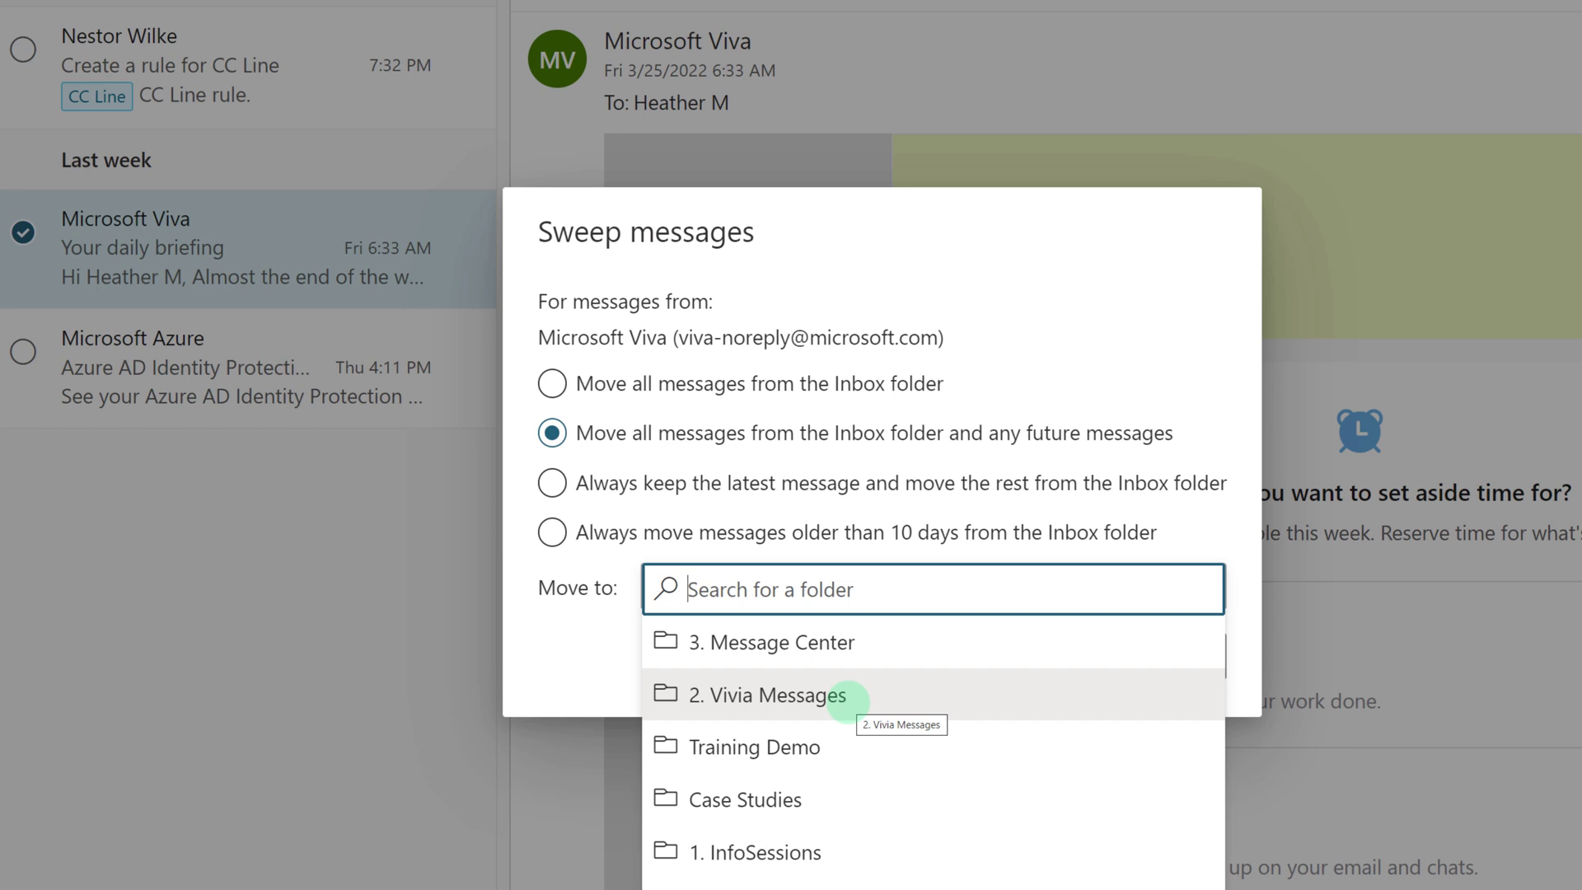
pyautogui.click(846, 697)
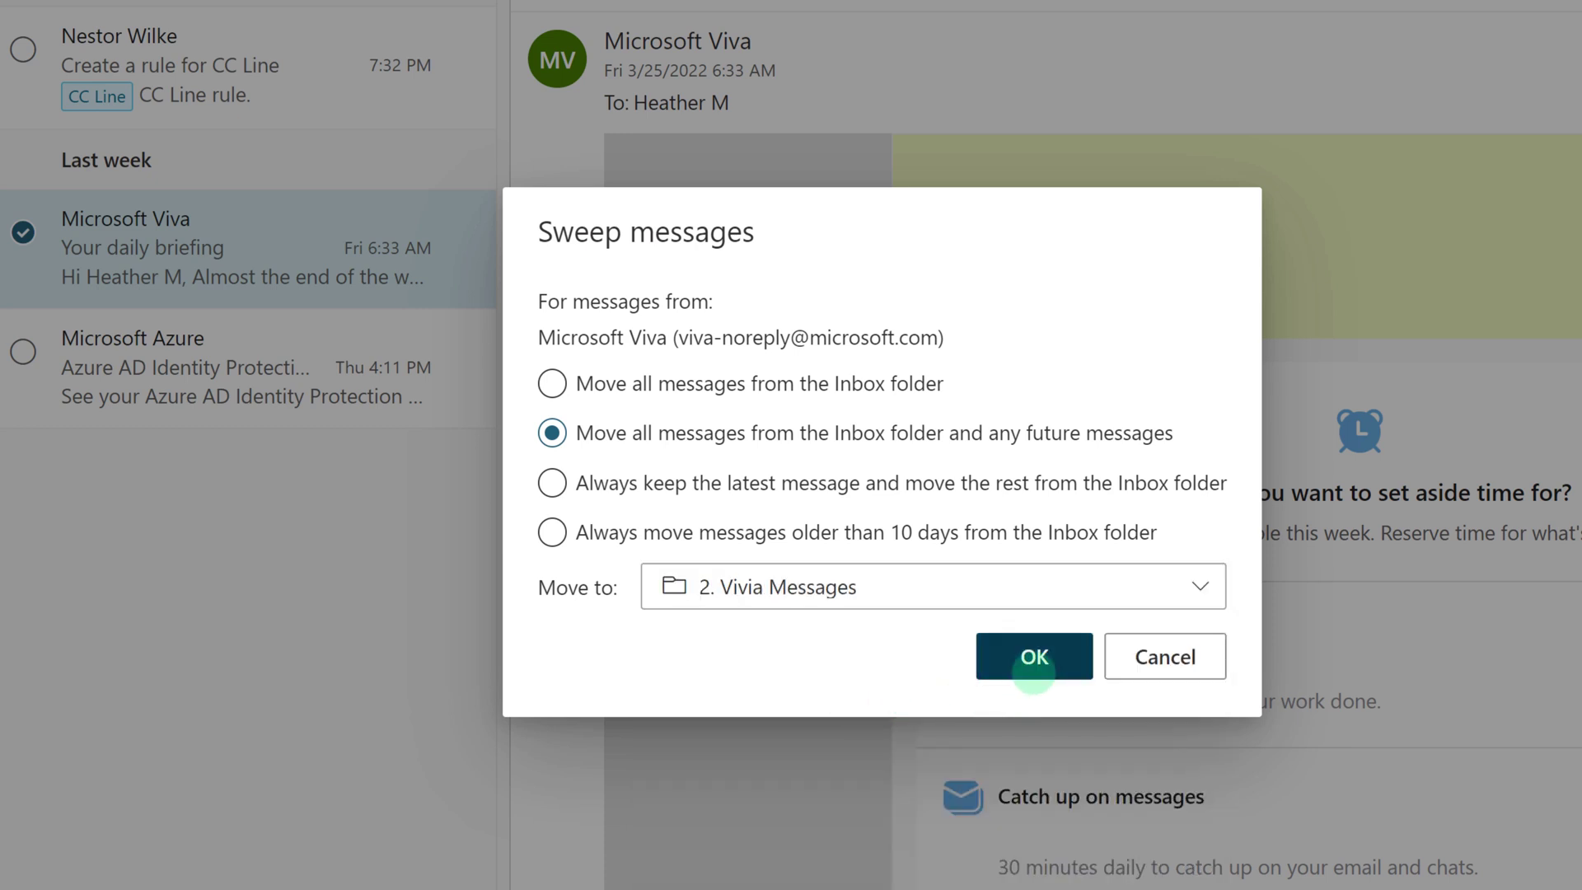
pyautogui.click(1034, 658)
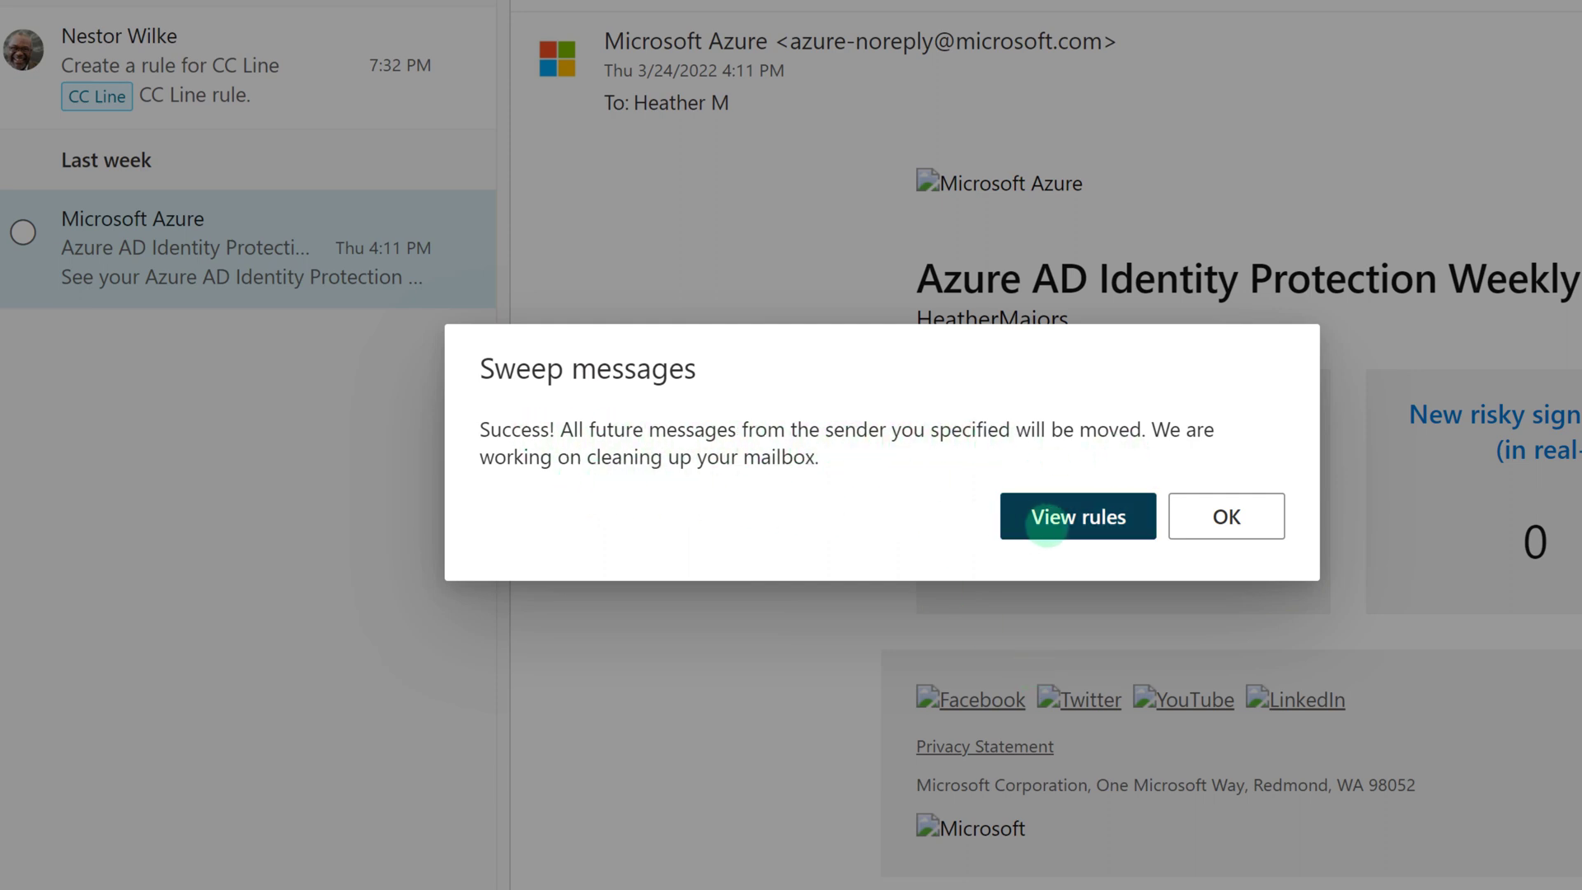
# Review the four saved inbox rules, then move to the Sweep page in Mail settings
pyautogui.click(1037, 520)
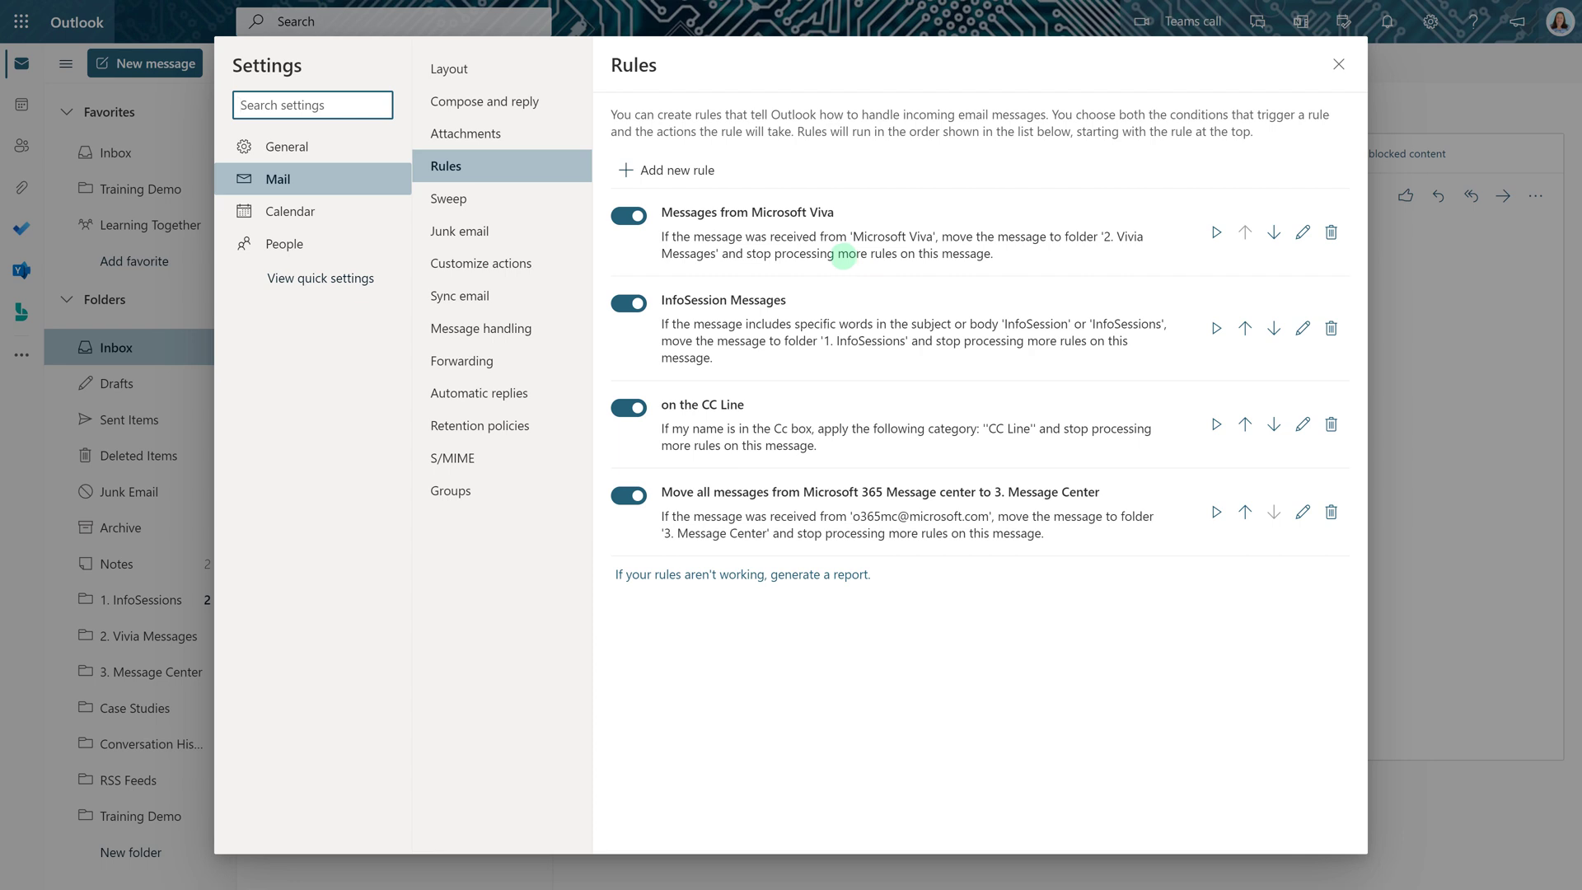
pyautogui.click(460, 200)
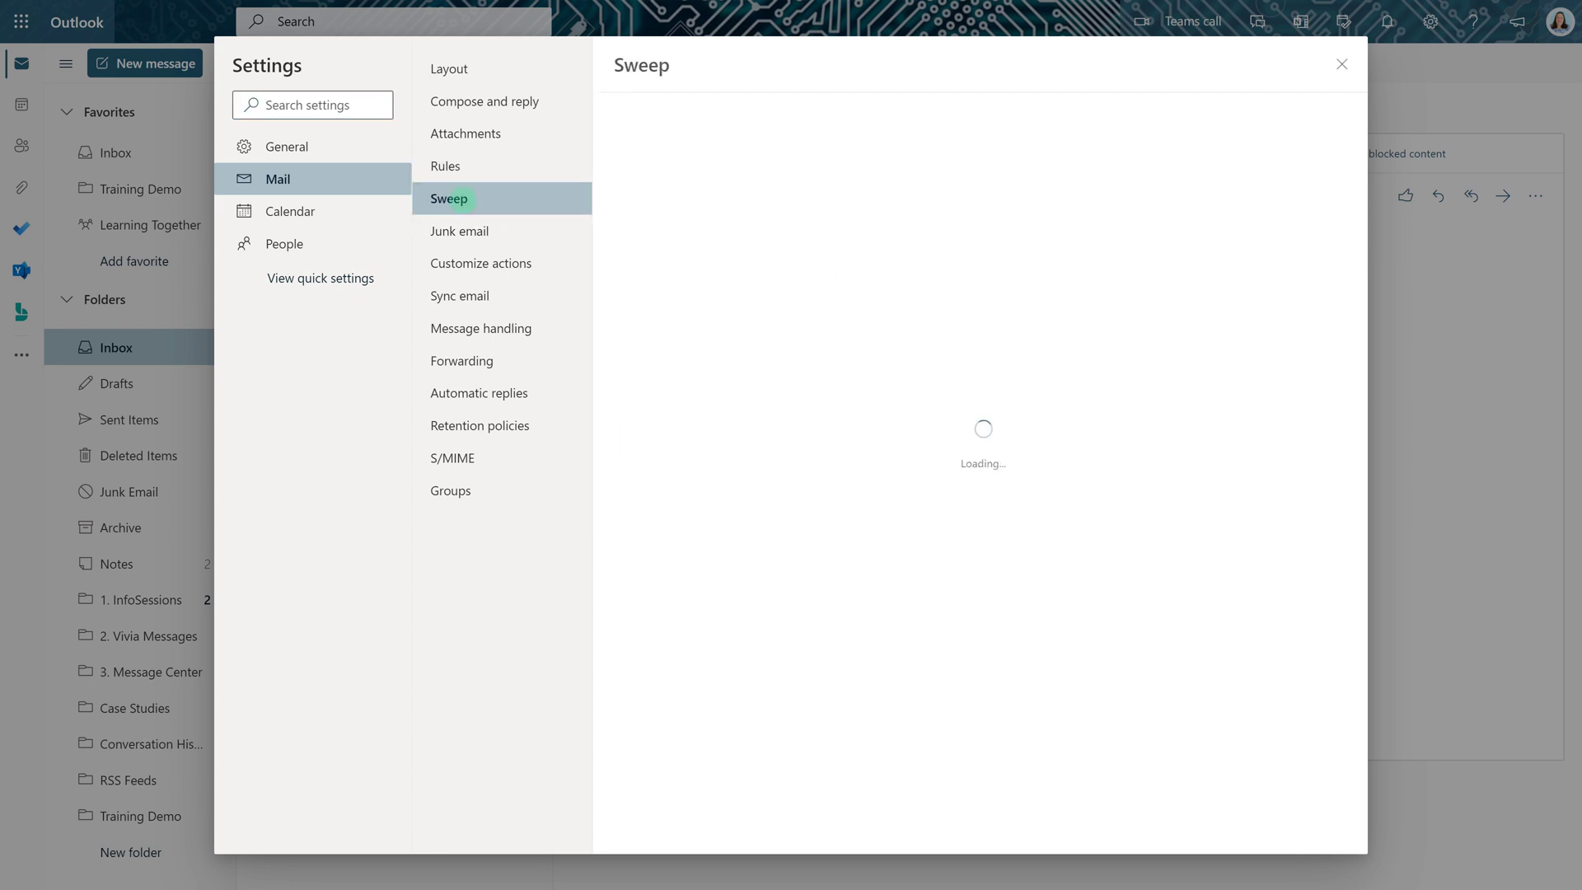